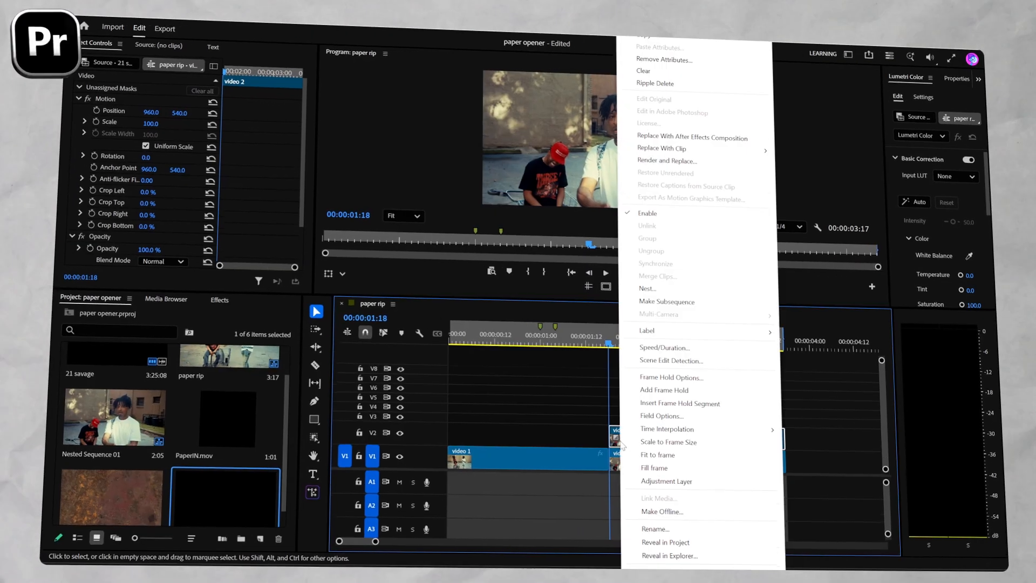
Apply a frame hold on Source Timecode to the V2 copy of video 2 and move it to start at the first marker.
left_click(630, 376)
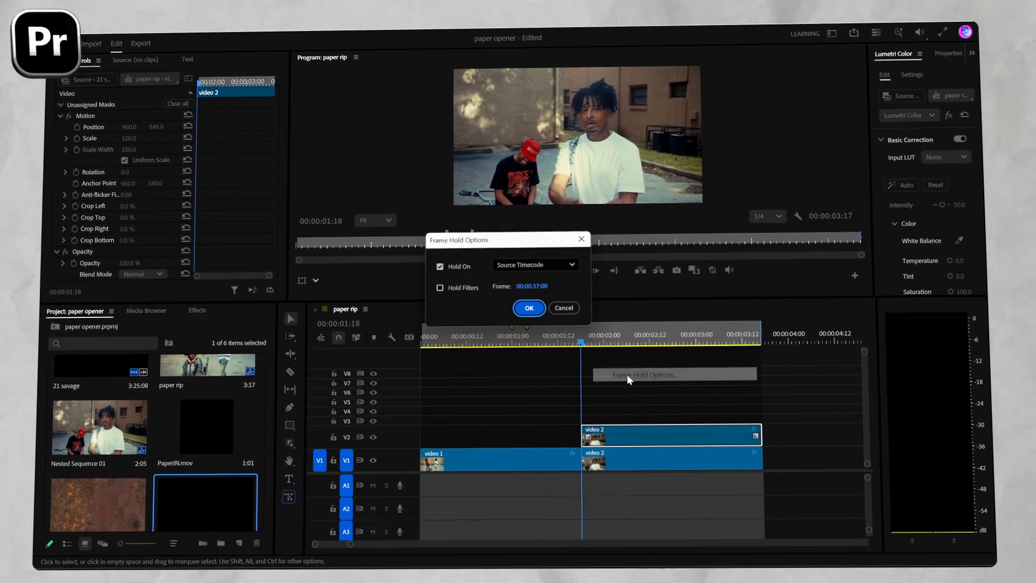
left_click(532, 307)
left_click_drag(613, 443, 544, 444)
Trim the held V2 clip to end at the cut between video 1 and video 2, and nest it as Nested Sequence 03.
left_click_drag(537, 341, 560, 340)
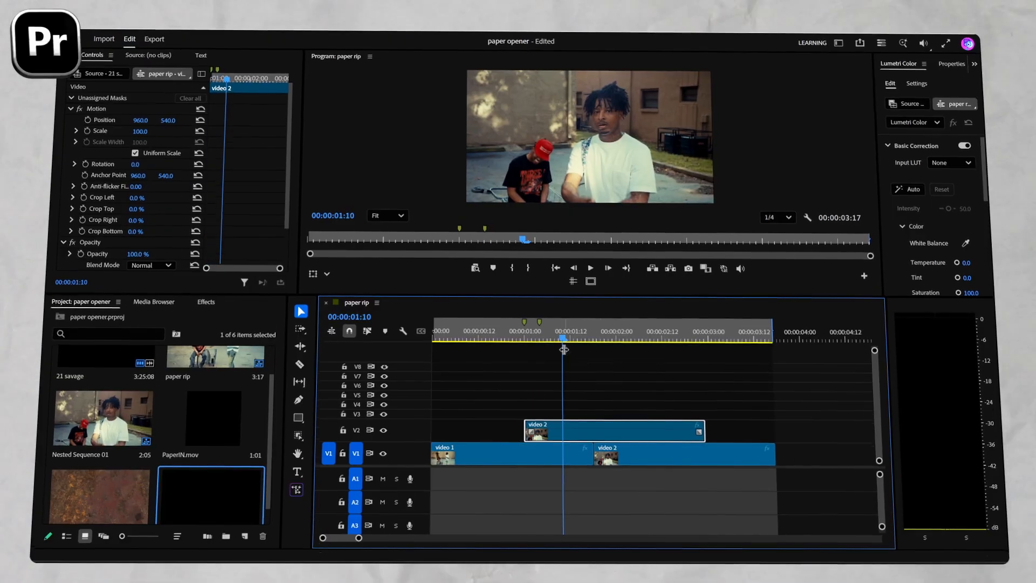
left_click_drag(700, 431, 589, 430)
right_click(603, 437)
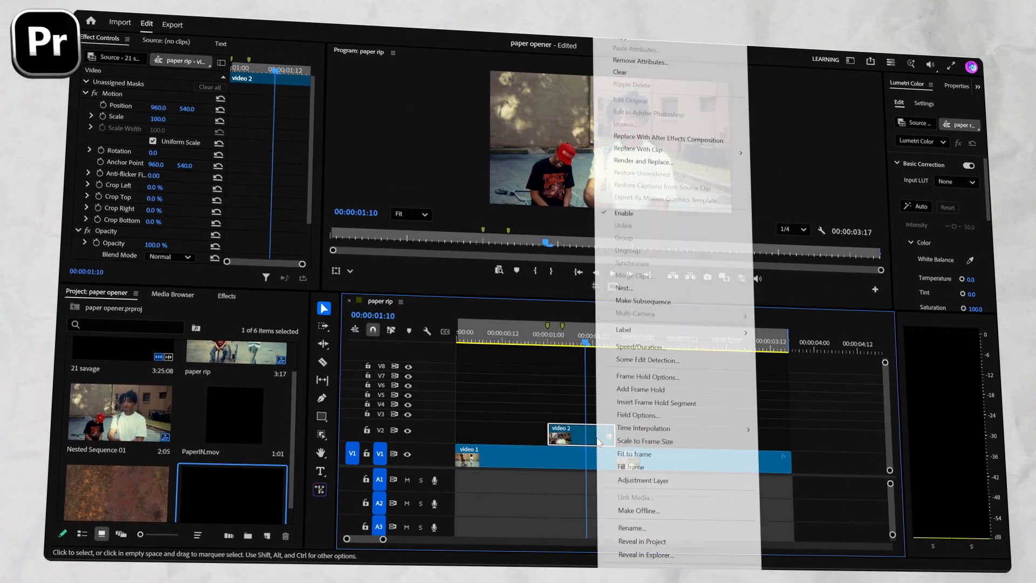
left_click(623, 289)
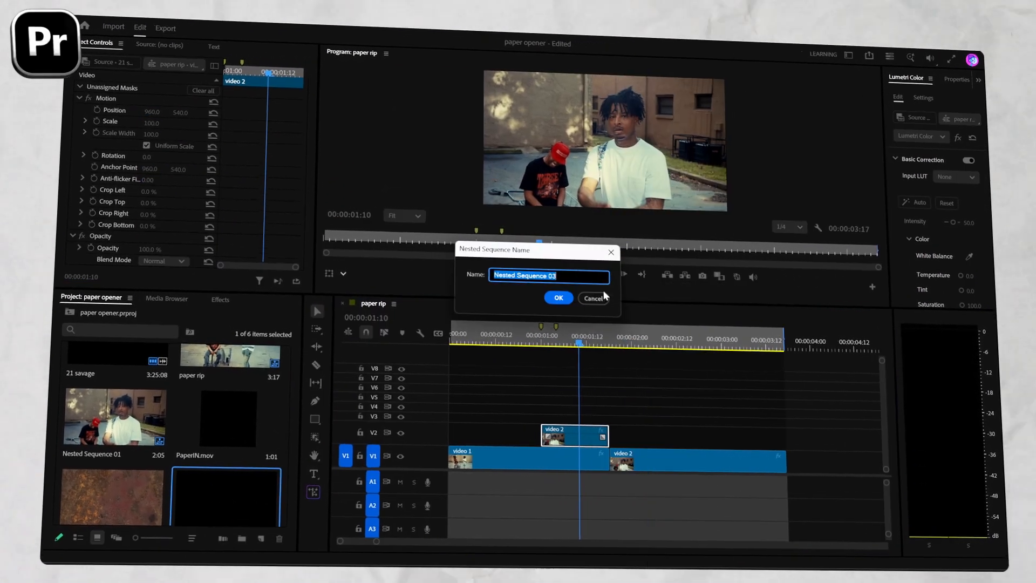
left_click(556, 296)
Create a smooth object mask around the man in the white T-shirt on the nested clip at 00:00:01:03.
left_click(530, 343)
left_click(542, 435)
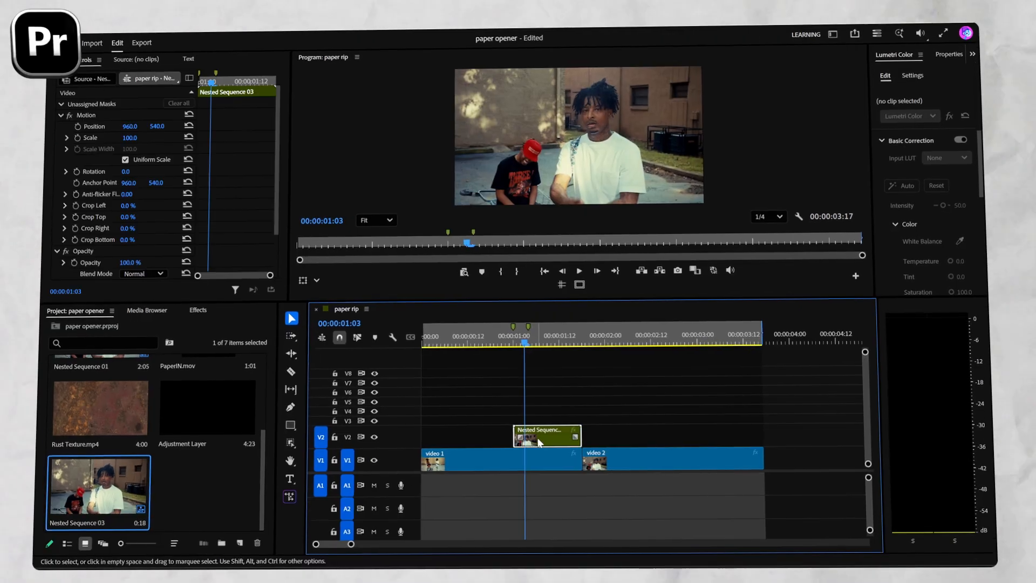
left_click(291, 441)
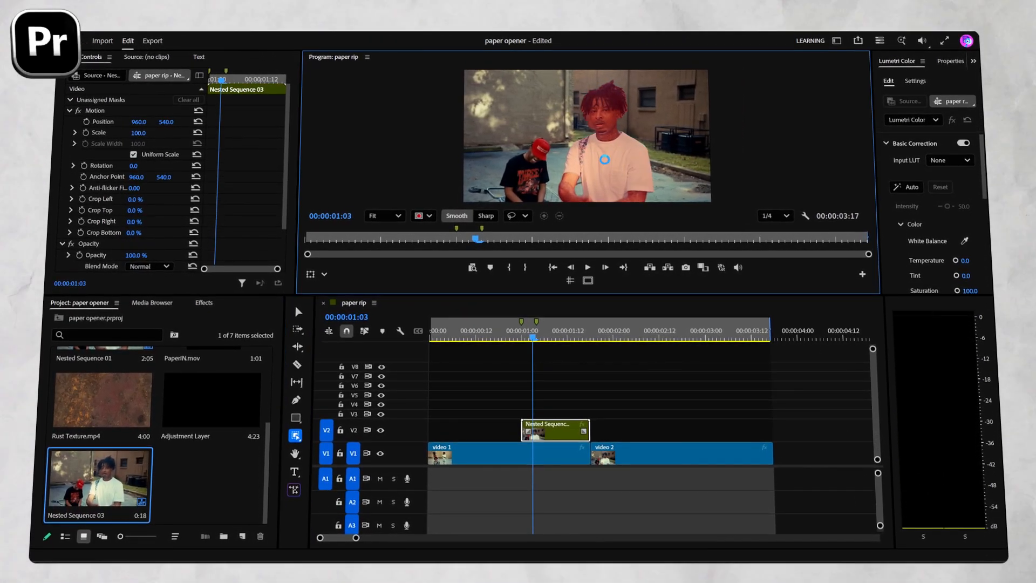
left_click(604, 162)
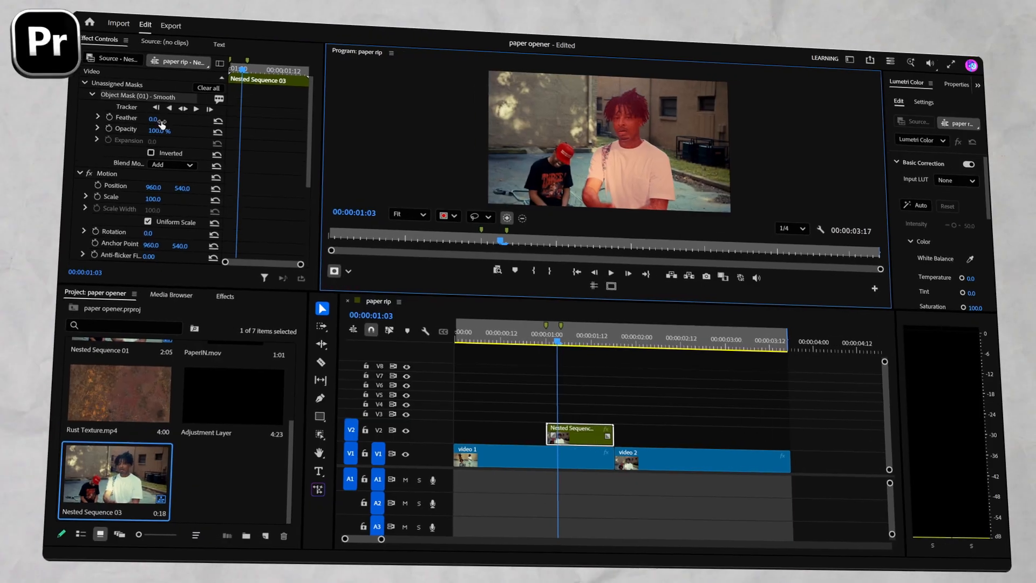
Track the object mask in both directions across the nested clip and change it to an opacity mask.
left_click(175, 112)
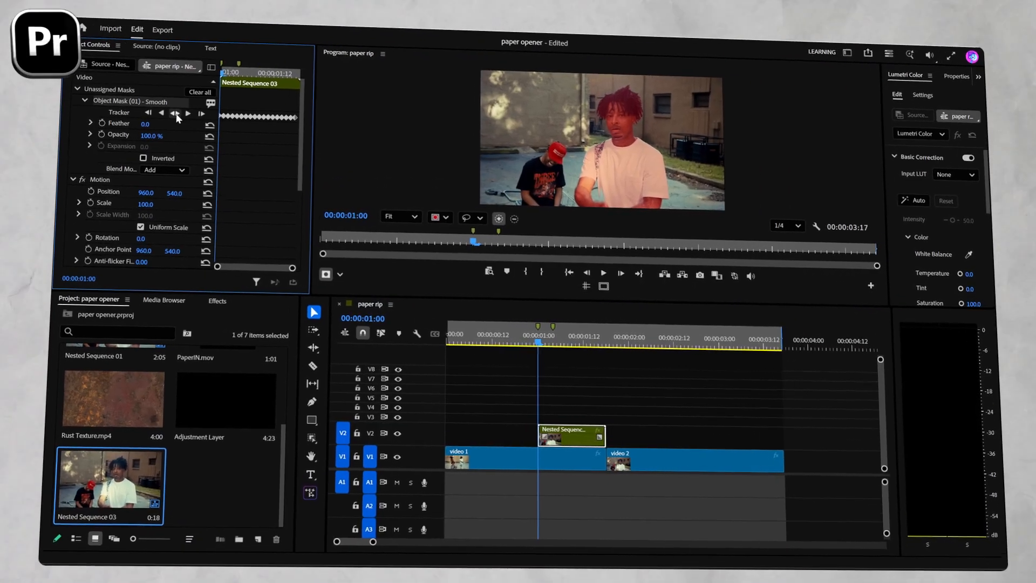
right_click(122, 116)
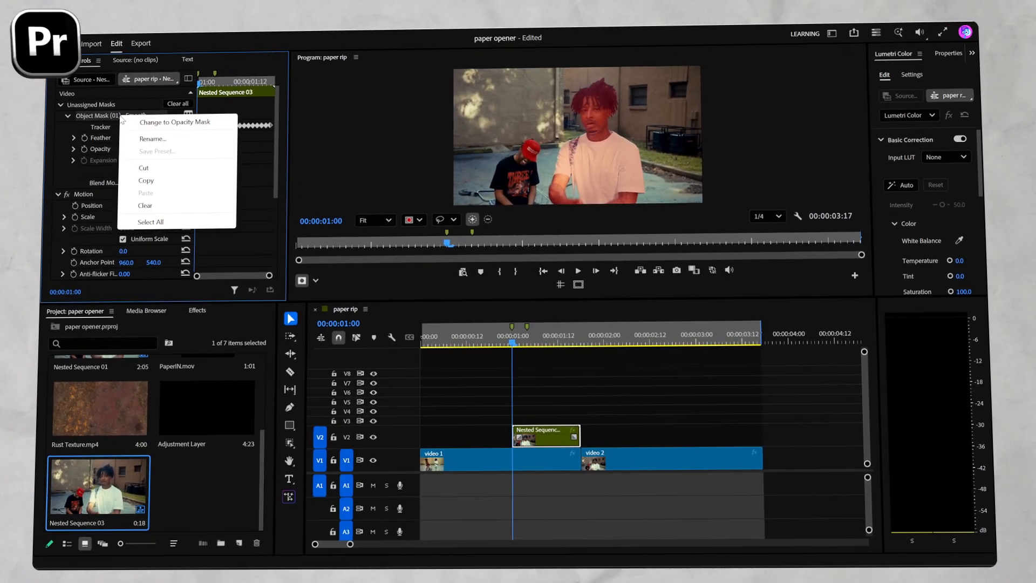
left_click(147, 122)
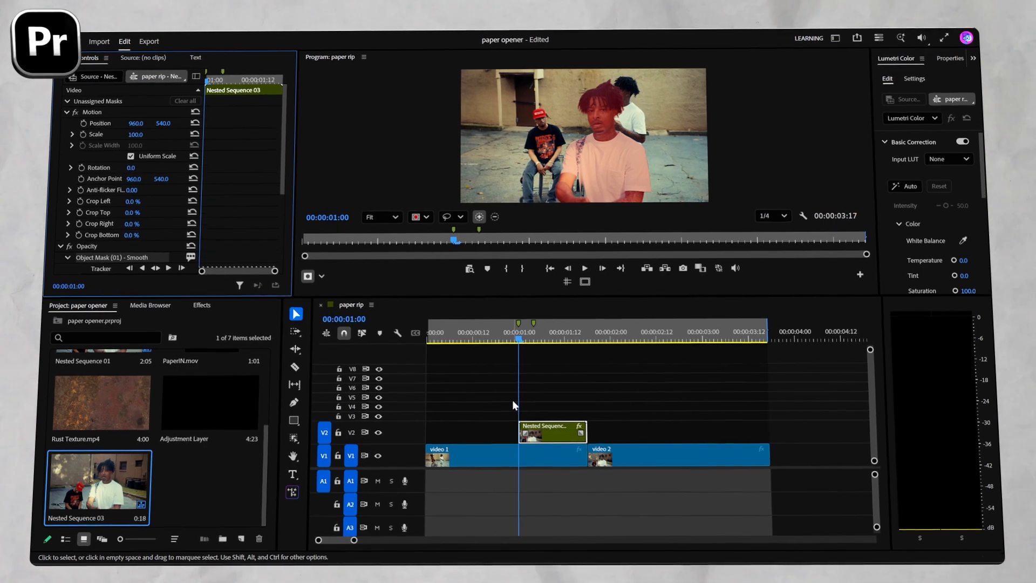
Move the nested clip up to V3 and place PaperIN.mov beneath it on V2, trimmed to the nested clip's length.
mouse_move(517, 338)
left_mouse_down()
mouse_move(592, 346)
mouse_move(523, 357)
left_mouse_up()
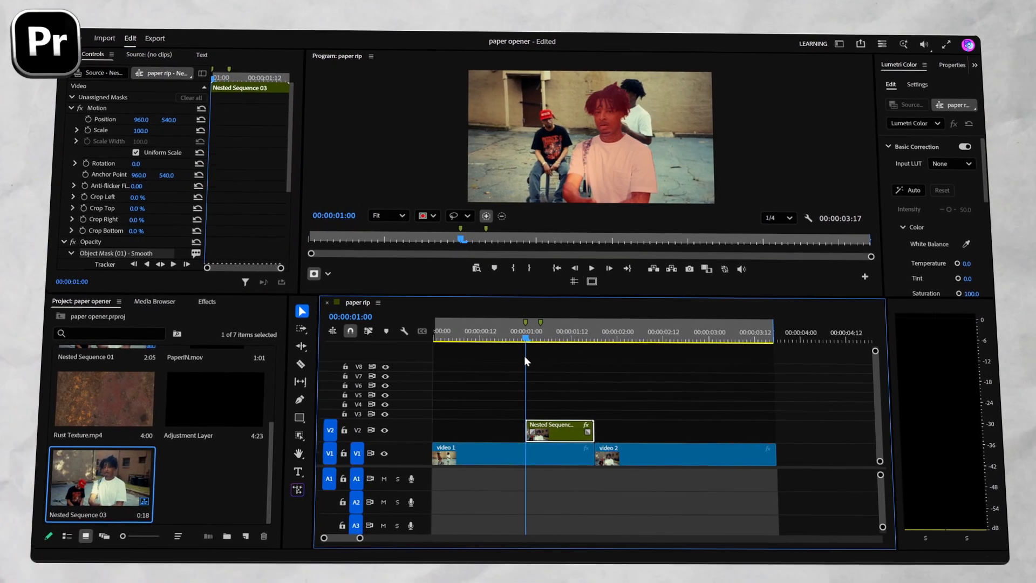
left_click(548, 406)
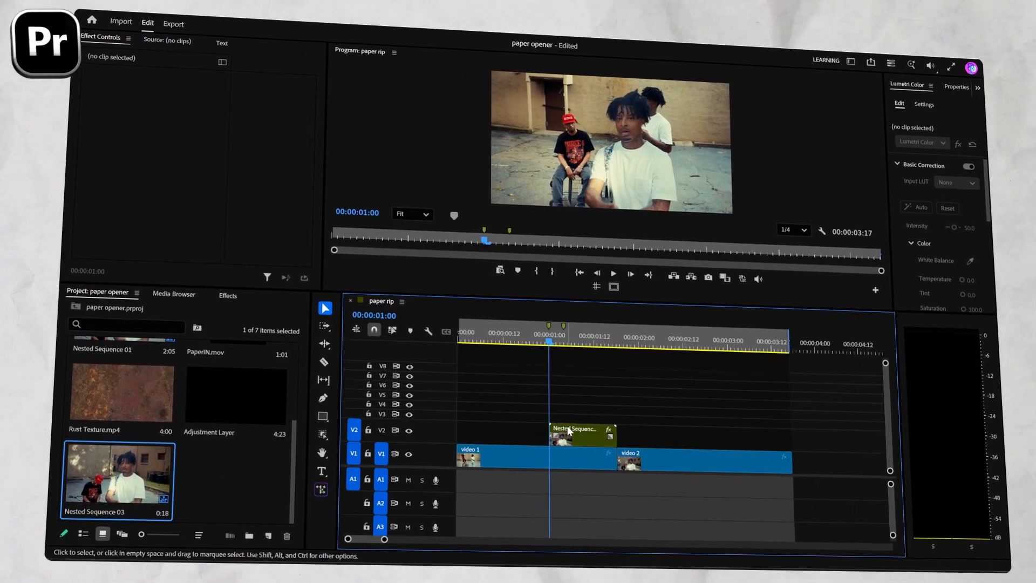
left_click_drag(569, 433, 569, 420)
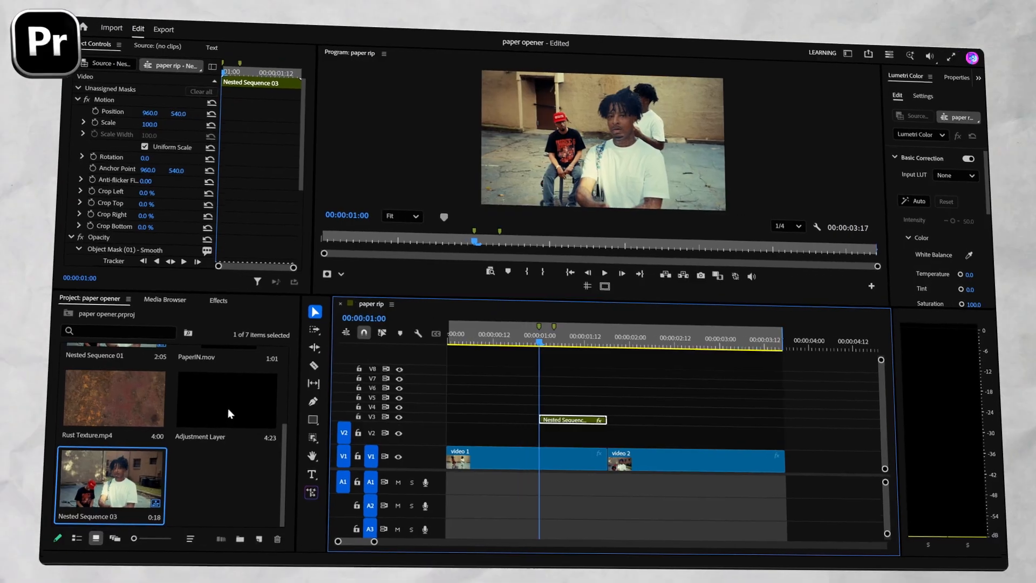
scroll(225, 409, "up", 2)
left_click(222, 410)
left_click_drag(258, 431, 517, 444)
left_click_drag(605, 436, 587, 438)
left_click_drag(518, 340, 547, 354)
Find the Track Matte Key effect and apply it to PaperIN.mov on V2.
left_click(566, 434)
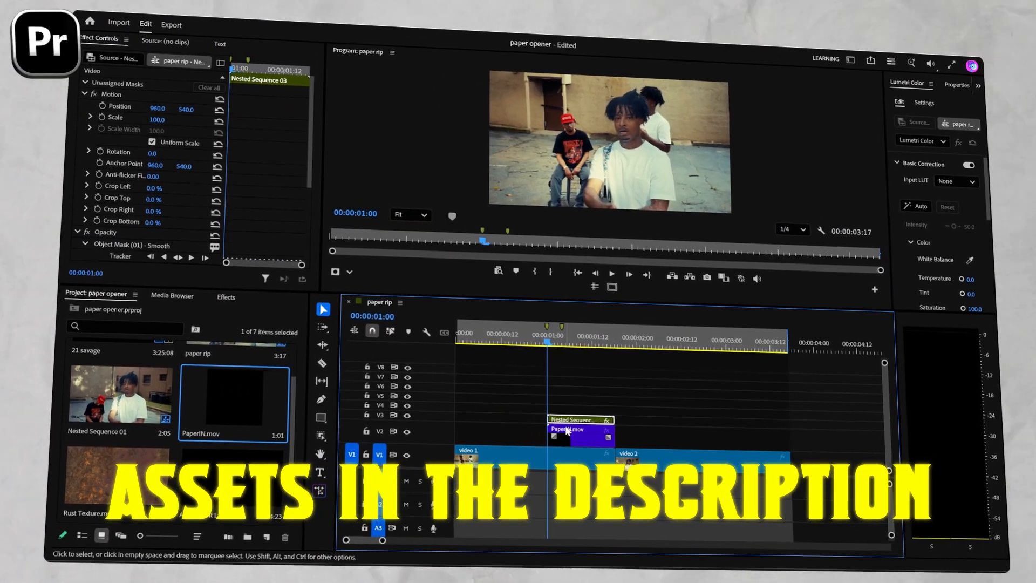
left_click(218, 300)
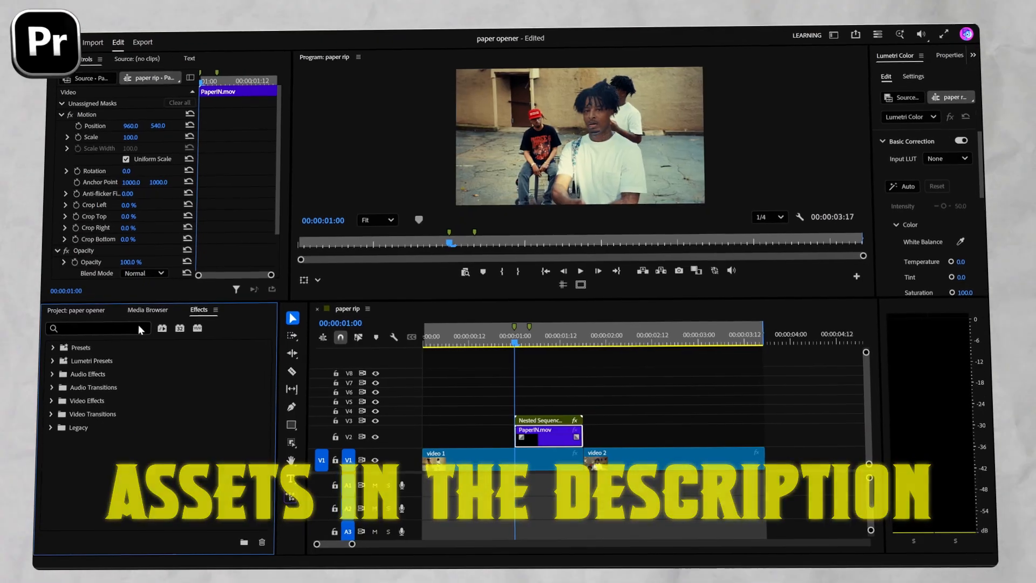
left_click(137, 325)
type("track")
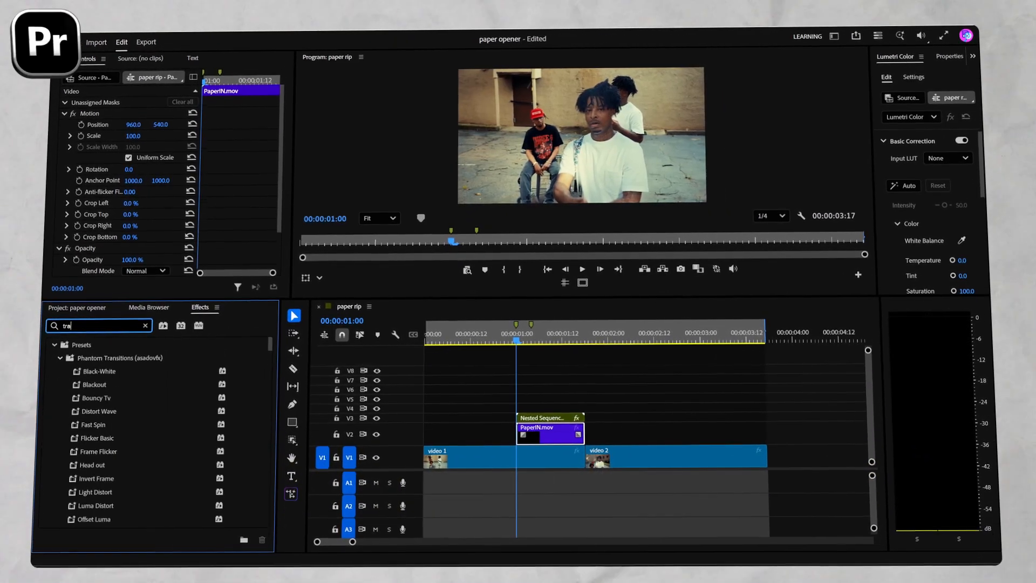
type(" ma")
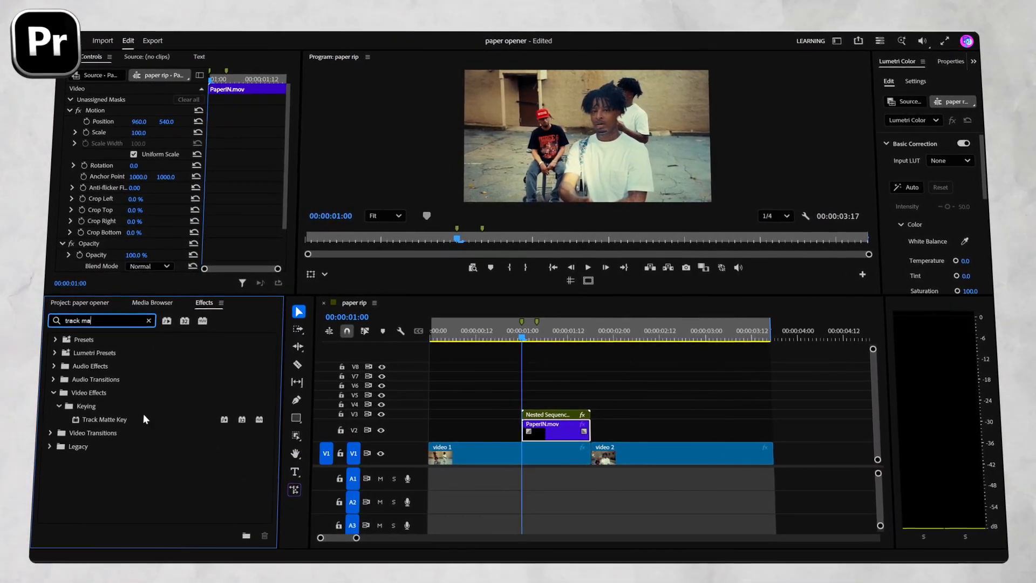
left_click_drag(114, 419, 556, 440)
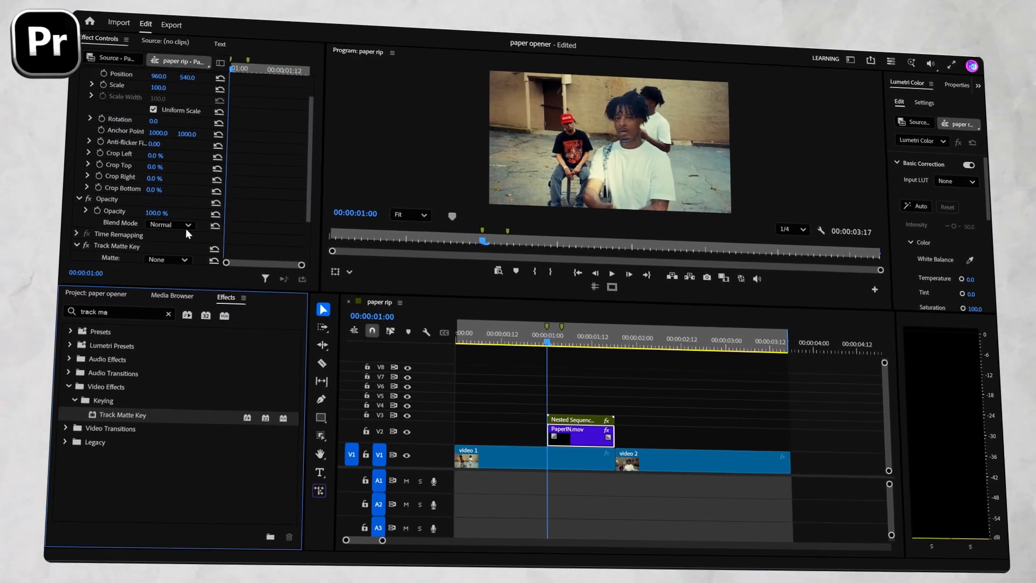
Set the Track Matte Key's matte on PaperIN.mov to Video 3 and scrub through the result.
scroll(186, 228, "down", 3)
left_click(156, 227)
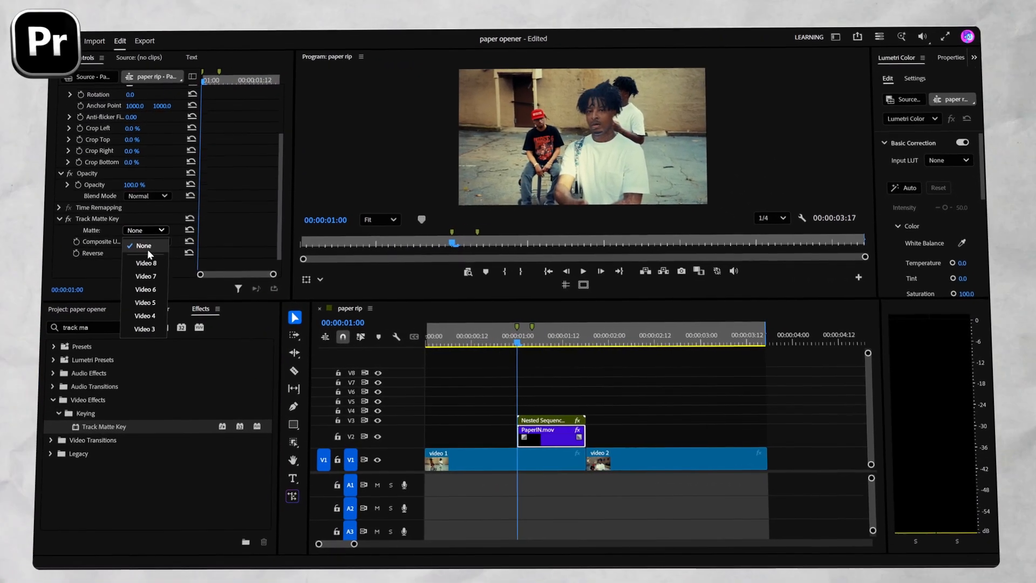
left_click(145, 328)
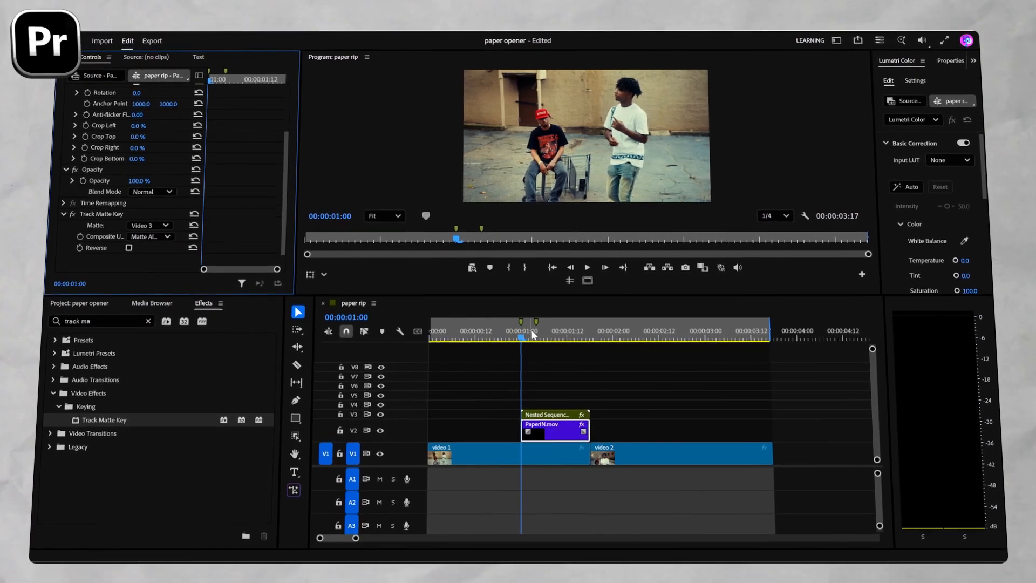
left_click_drag(528, 337, 570, 344)
Duplicate the V3 nested clip onto V4, starting at the second marker (00:00:01:04).
left_click(552, 419)
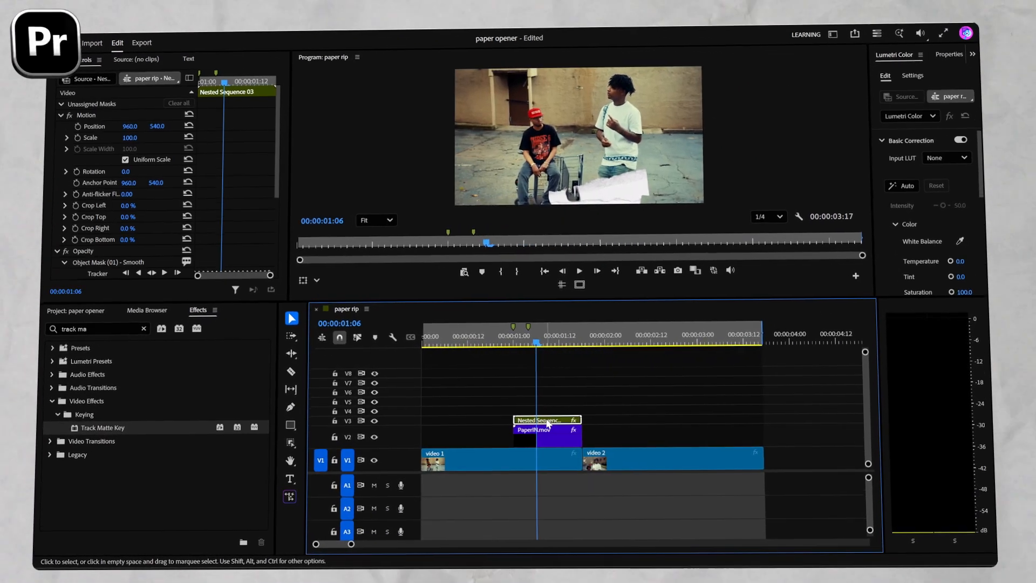
left_click_drag(552, 418, 571, 408)
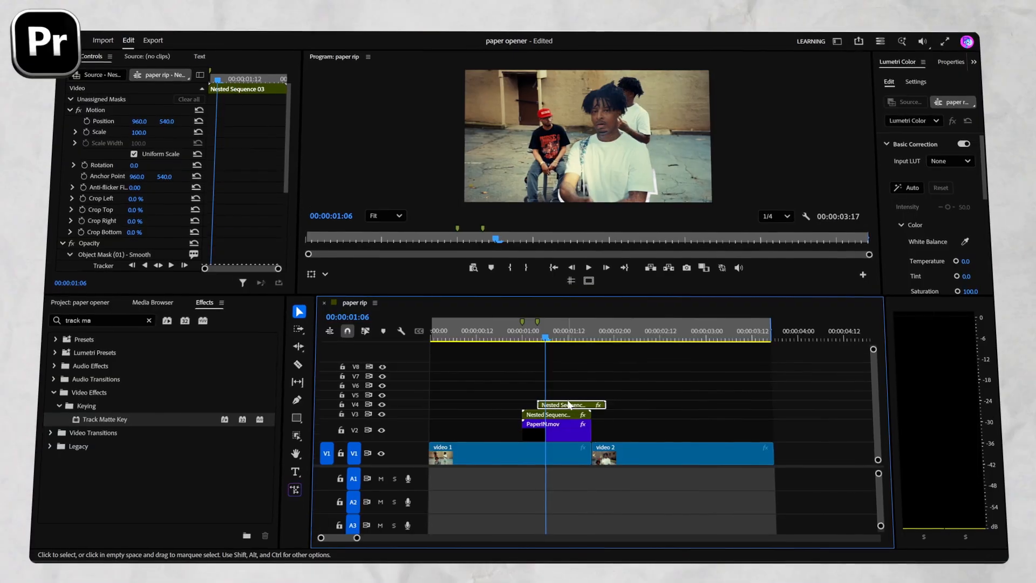
left_click(539, 339)
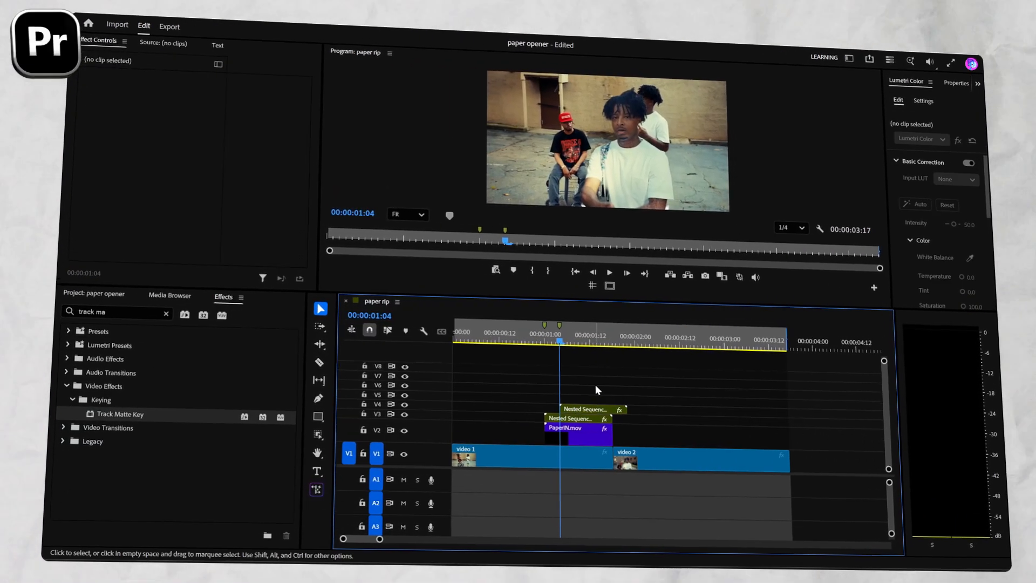
Duplicate PaperIN.mov onto V5 starting at the second marker, and trim the V4 and V5 copies to end at the video 2 cut.
left_click(584, 433)
left_click_drag(585, 433, 590, 409)
left_click(546, 395)
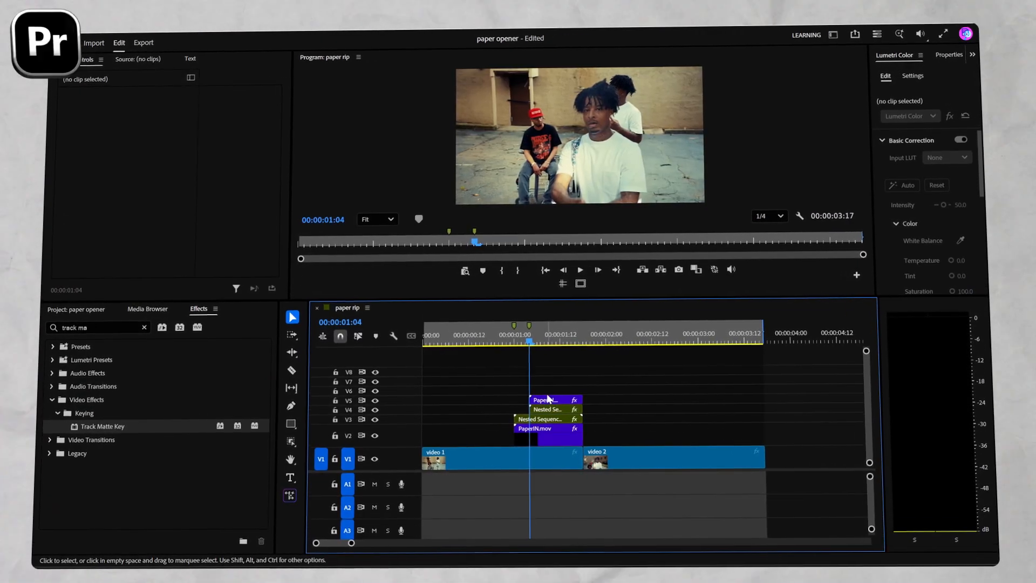
Remove the Track Matte Key effect from the PaperIN.mov copy on V5.
left_click(548, 399)
scroll(174, 239, "down", 5)
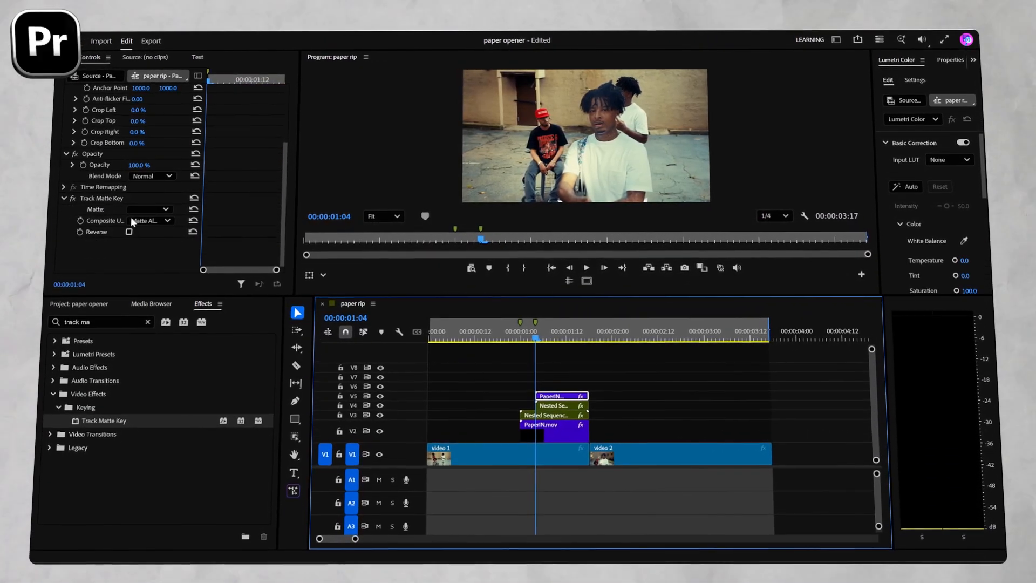
left_click(105, 193)
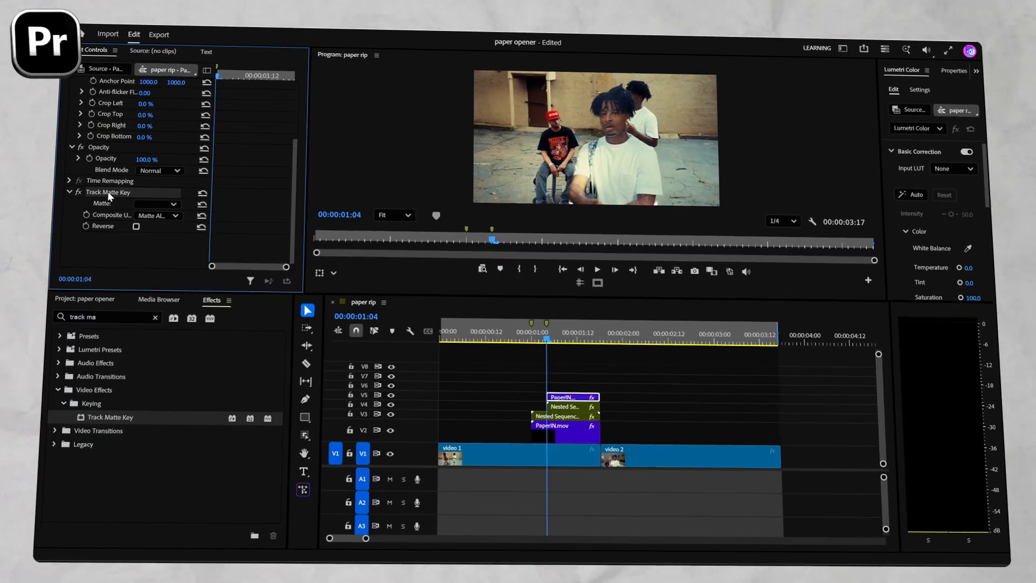
key("Delete")
Apply Track Matte Key to the nested clip on V4 with its matte set to Video 5, and play back the transition.
left_click(575, 404)
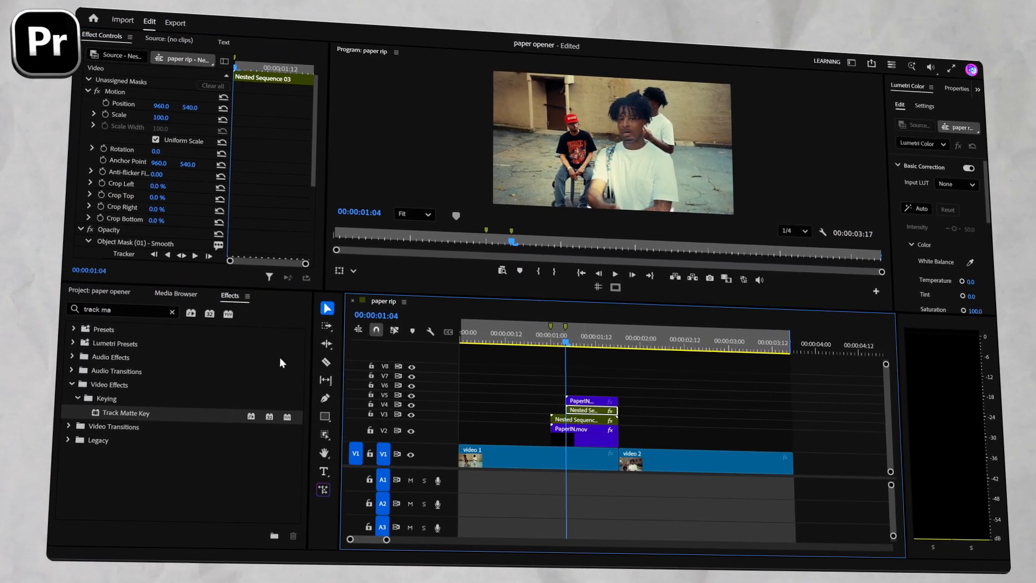
left_click(116, 420)
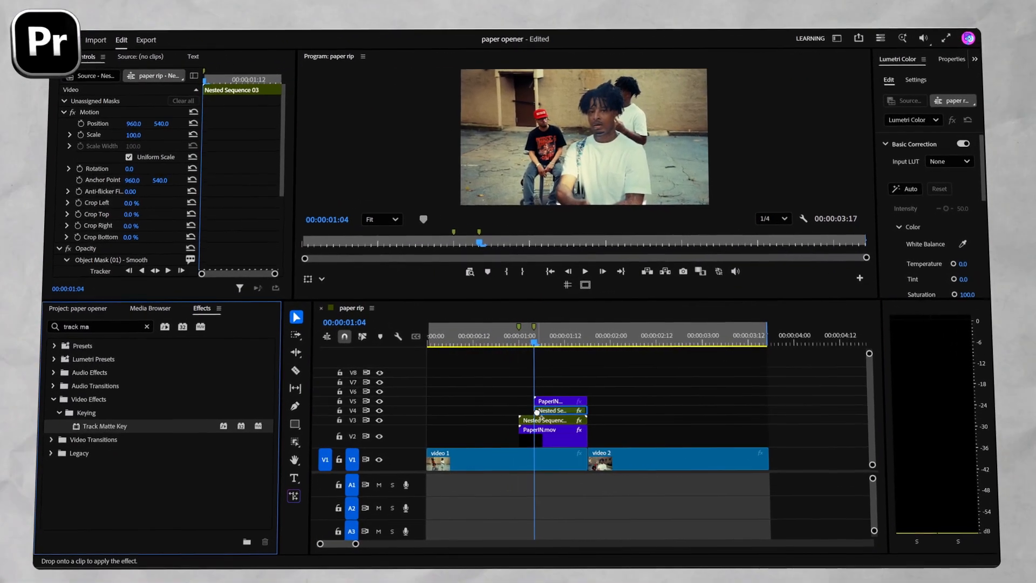
scroll(152, 238, "down", 5)
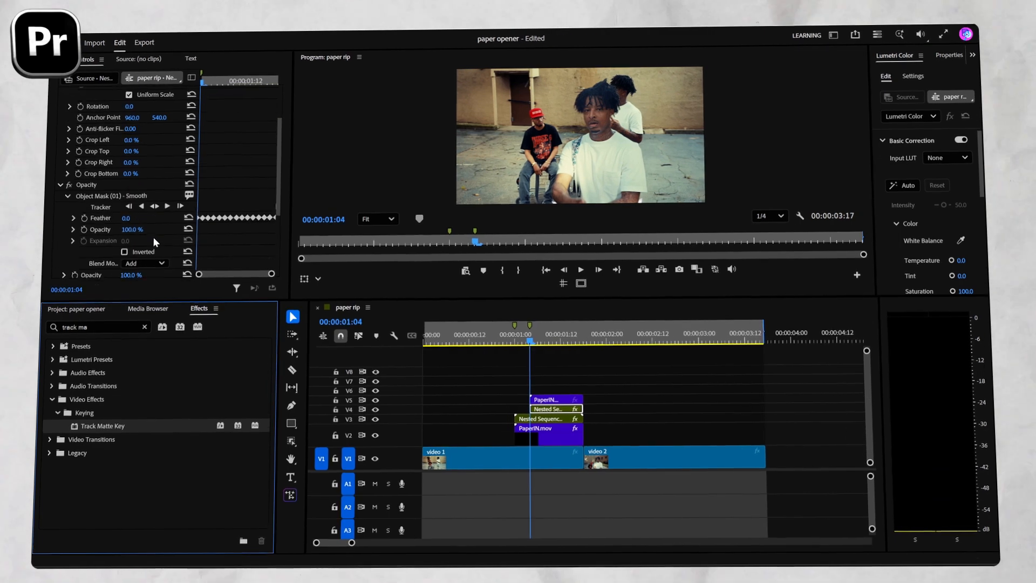
left_click(153, 230)
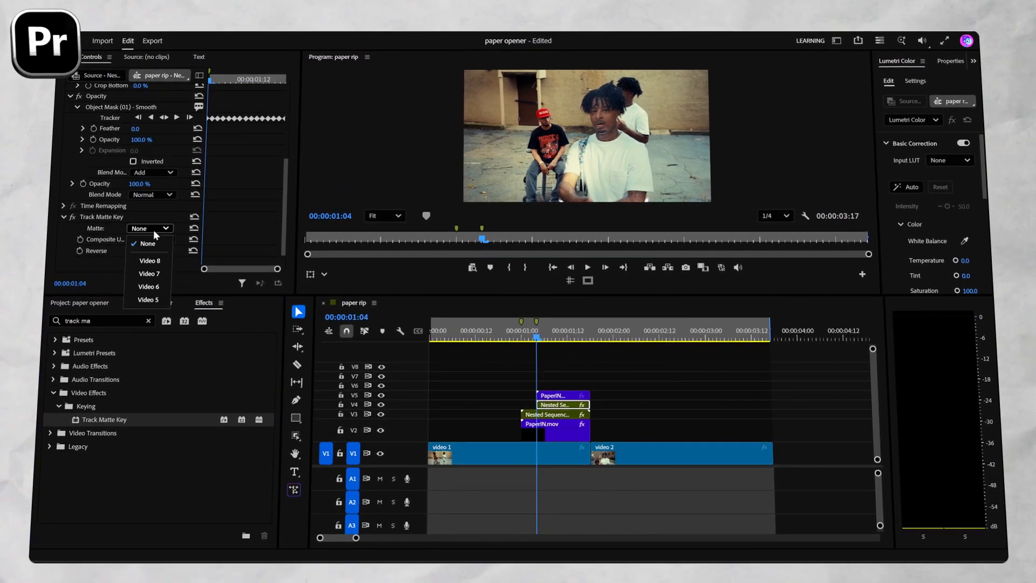
left_click(156, 289)
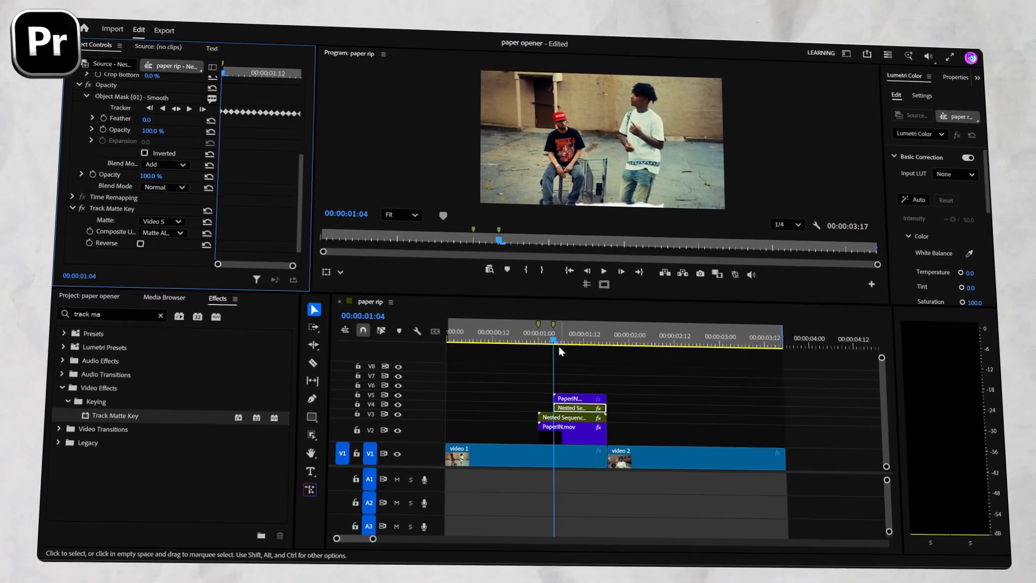
mouse_move(543, 339)
left_mouse_down()
mouse_move(600, 346)
mouse_move(535, 343)
left_mouse_up()
key("space")
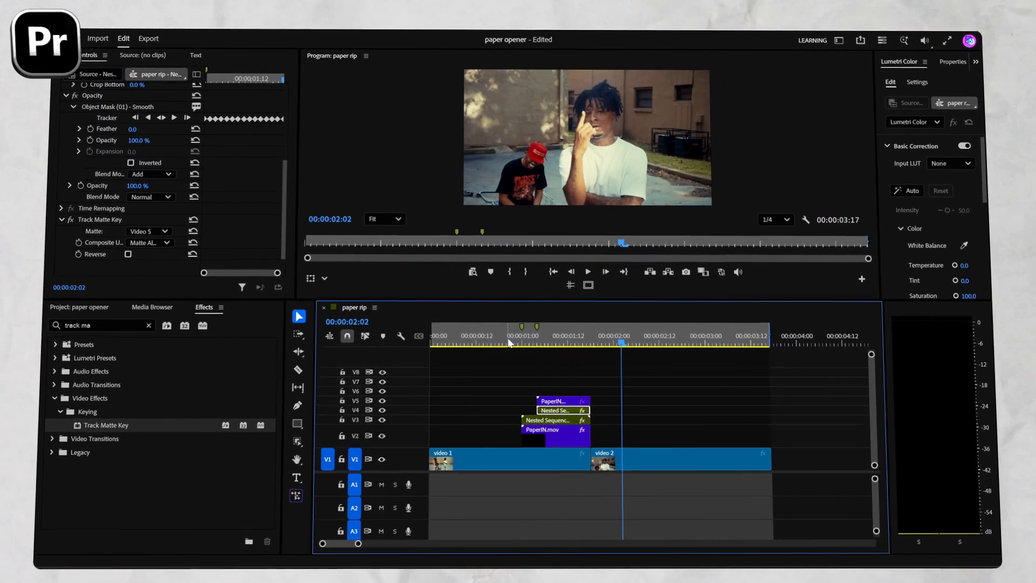
key("space")
key("space")
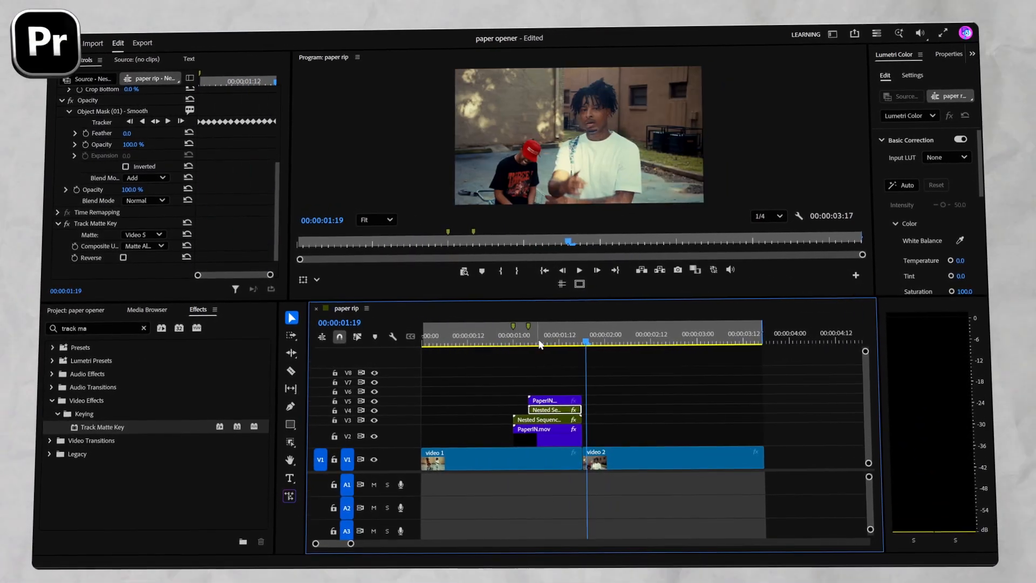
Duplicate video 2 onto V2 directly above the original and create an object mask around the man in the white T-shirt.
left_click_drag(610, 449, 610, 438)
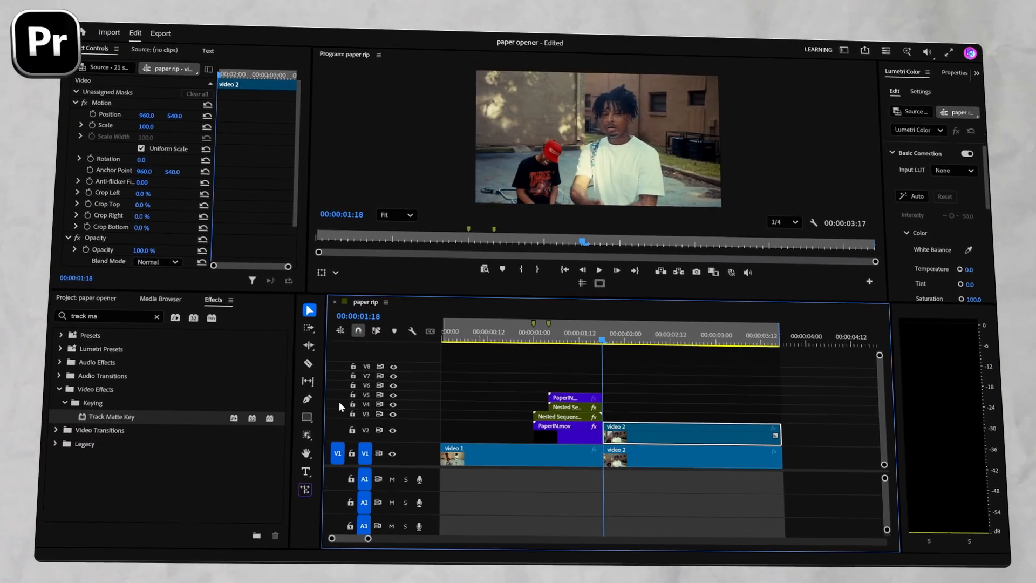
left_click(296, 436)
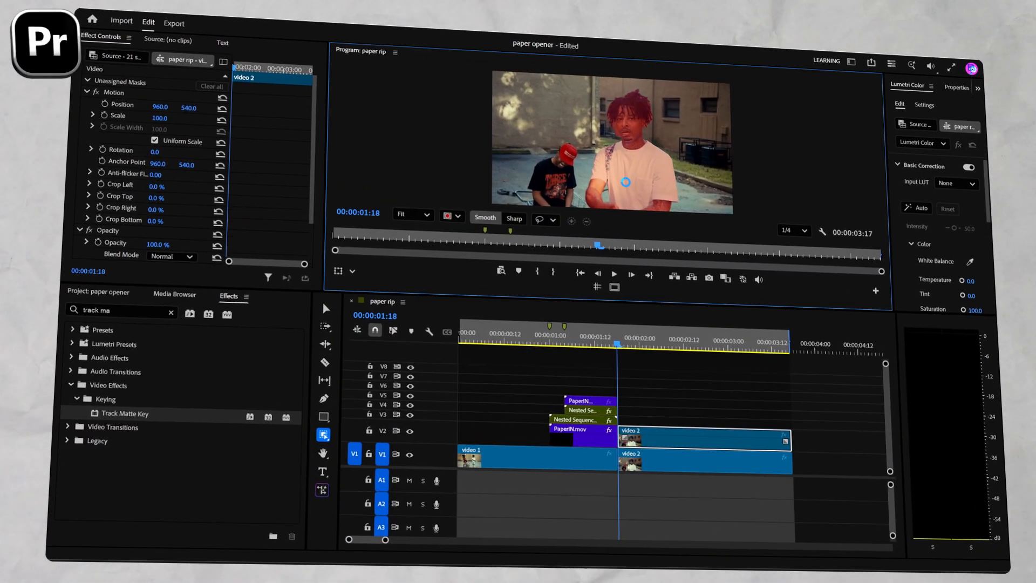
left_click(626, 187)
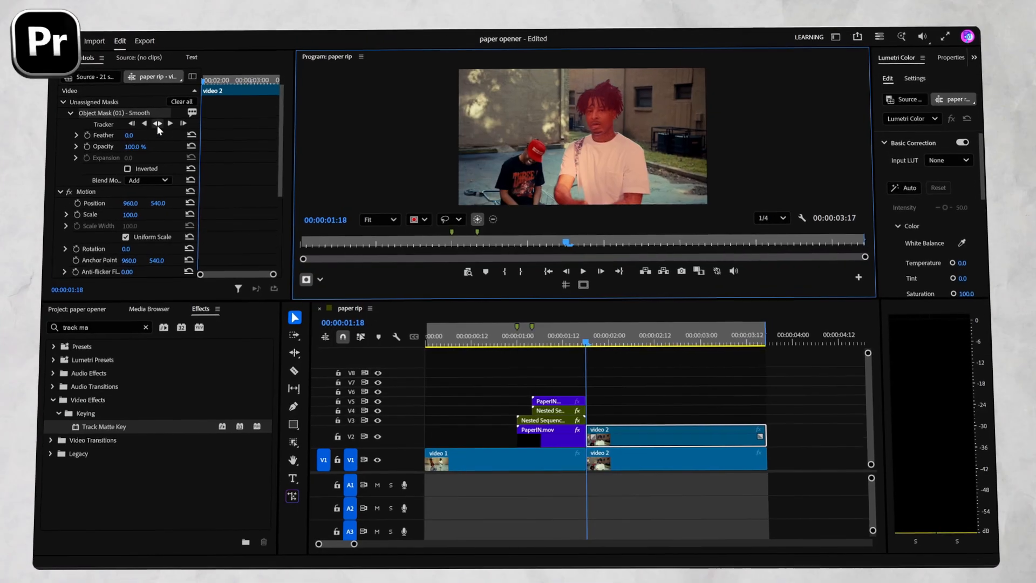
Track the object mask through the V2 copy of video 2 and move the mask from Unassigned Masks to Opacity.
left_click(171, 115)
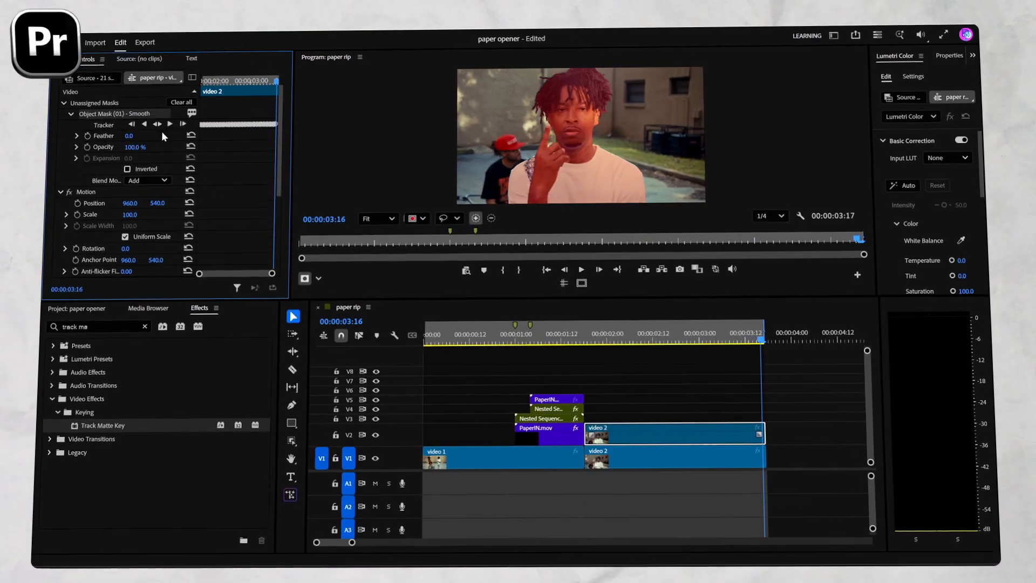
right_click(157, 129)
left_click(190, 117)
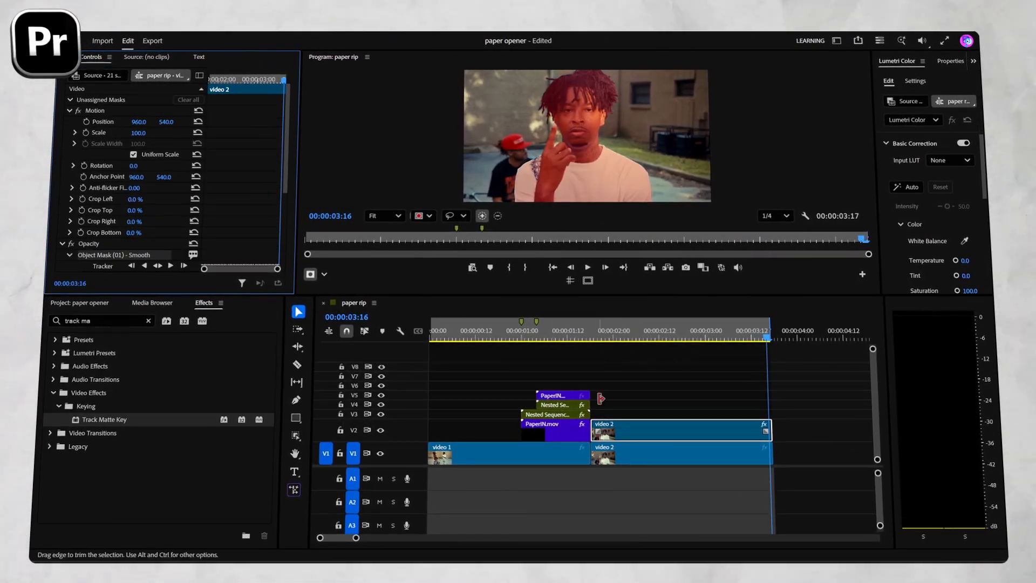
Move the masked video 2 copy up to V3 and place a copy of PaperIN.mov beneath it on V2, starting at the cut.
left_click(613, 402)
left_click_drag(619, 431, 652, 443)
left_click(599, 338)
Reverse the speed of the PaperIN.mov copy on V2 that follows the cut.
left_click(632, 390)
key("ctrl+r")
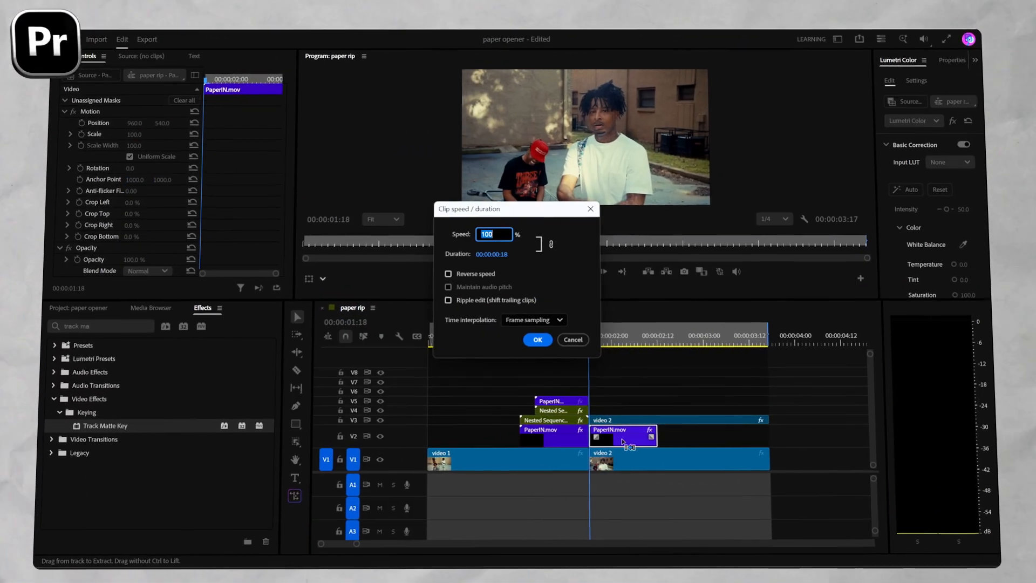
left_click(532, 338)
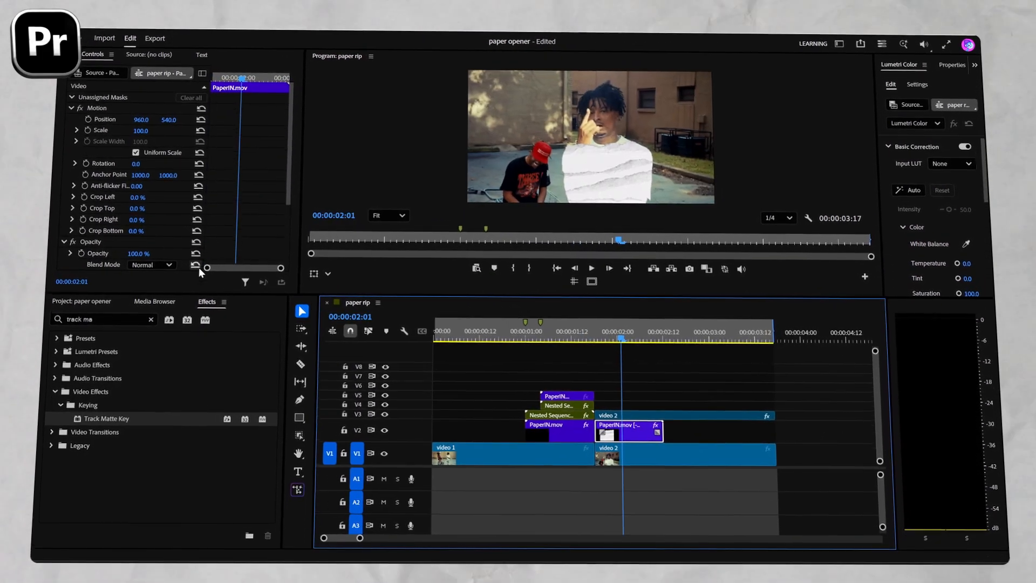
Remove the Track Matte Key effect from the reversed PaperIN.mov copy on V2 and play back the transition.
scroll(183, 232, "down", 5)
left_click(127, 185)
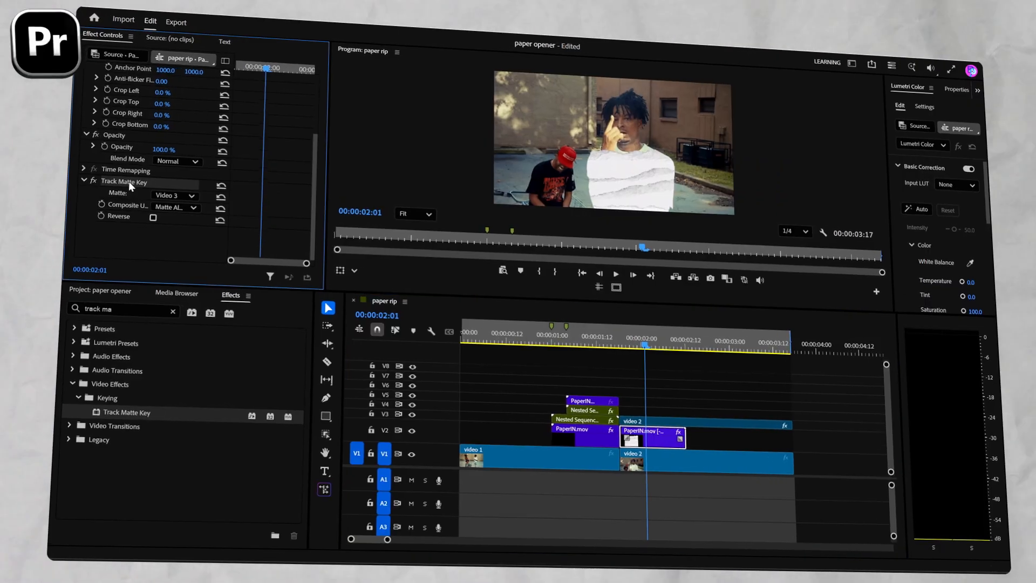
key("Delete")
left_click(529, 337)
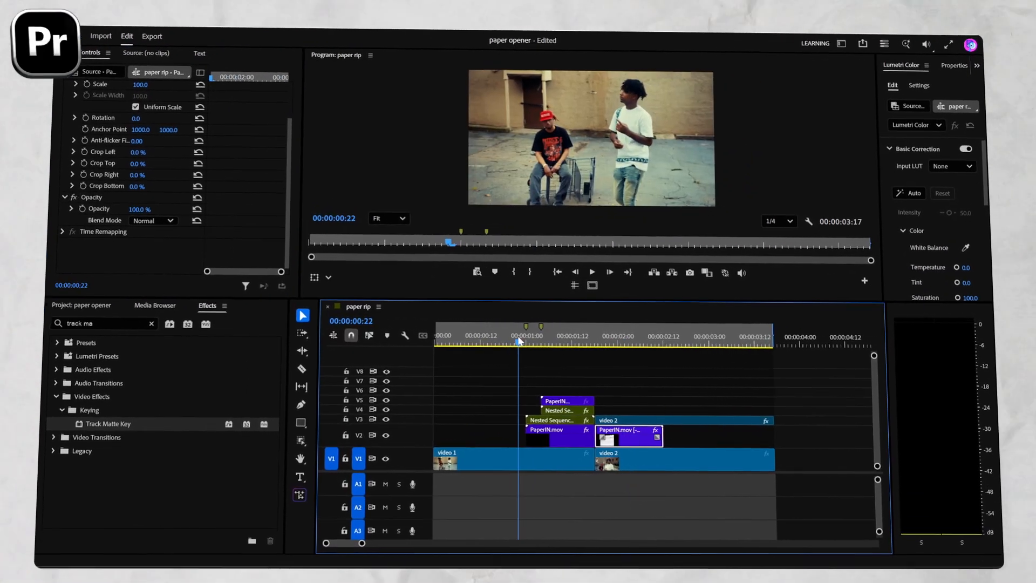
key("space")
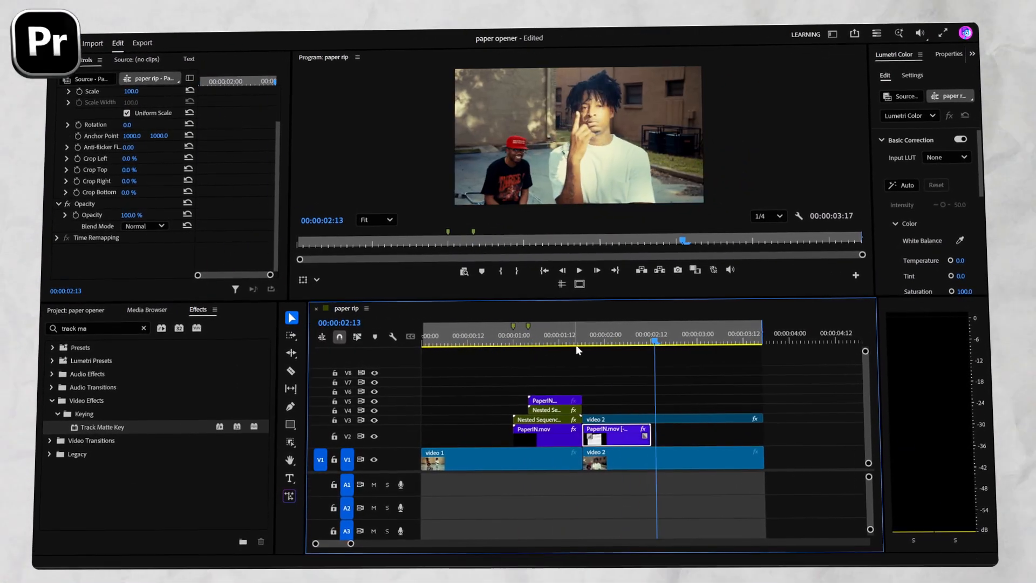
Place the Adjustment Layer on V6 with a duration of 4 frames, starting at the first marker (00:00:01:00).
left_click(514, 337)
left_click(78, 305)
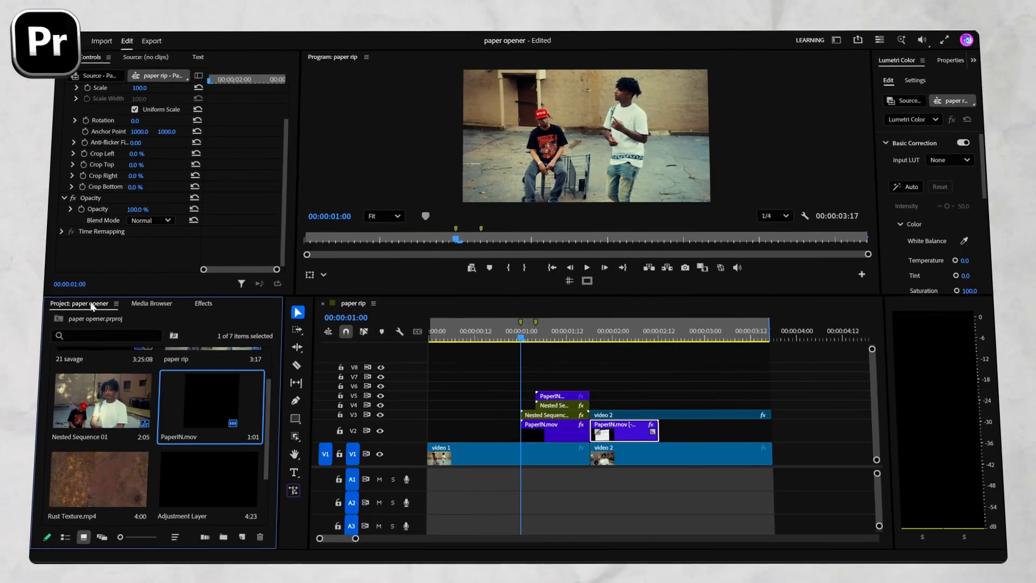
left_click_drag(206, 477, 542, 388)
key("ctrl+r")
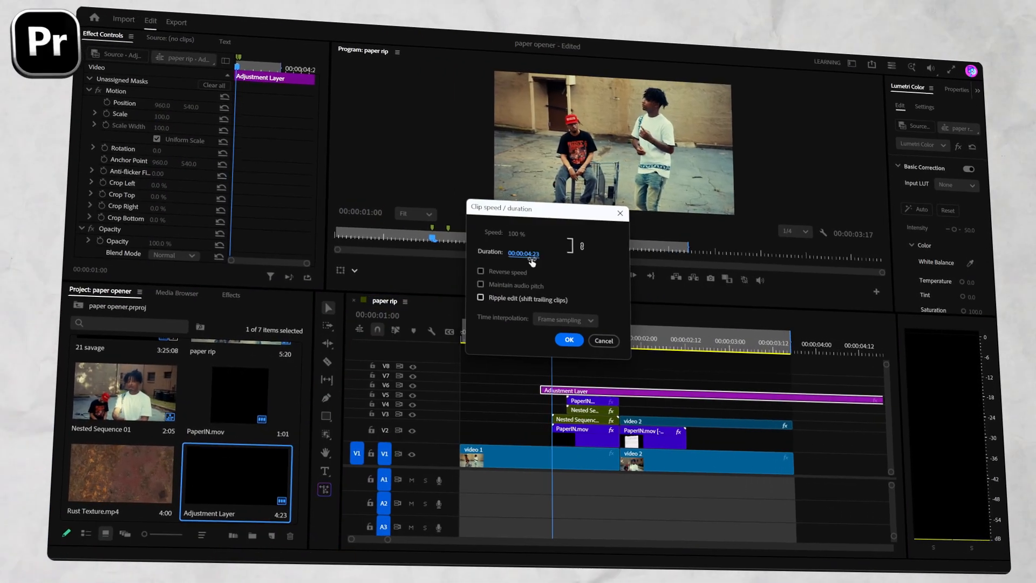
left_click(526, 254)
type("4")
key("Return")
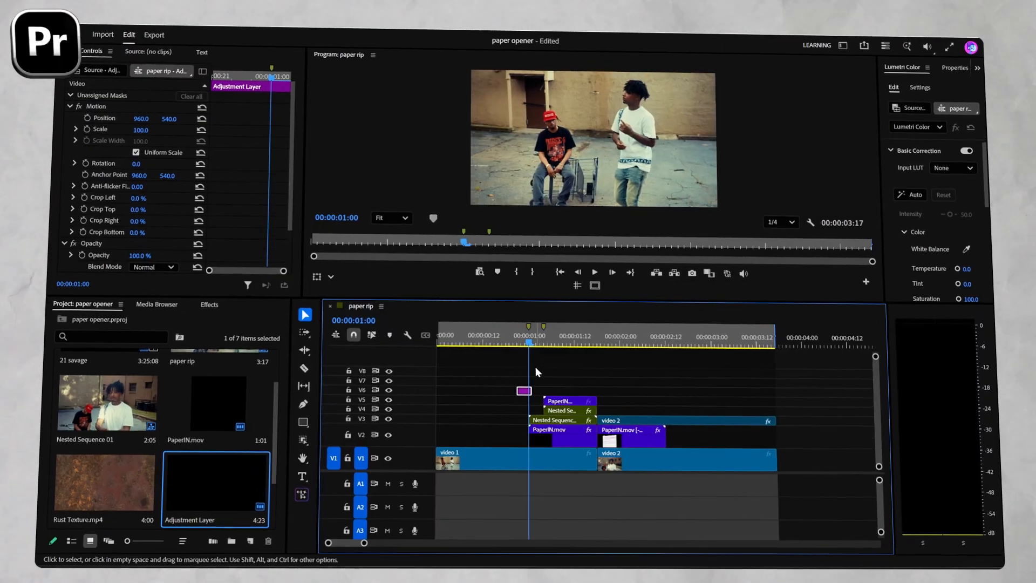
scroll(532, 367, "up", 5)
left_click_drag(511, 394, 547, 389)
Find the Brightness & Contrast effect and apply it to the adjustment layer on V6.
left_click(545, 342)
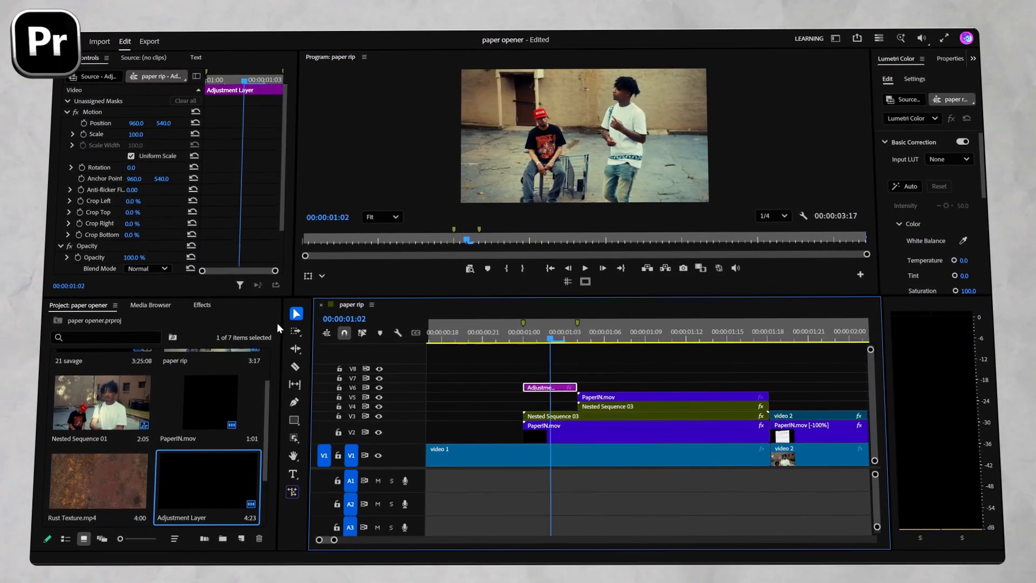
left_click(201, 307)
left_click(149, 321)
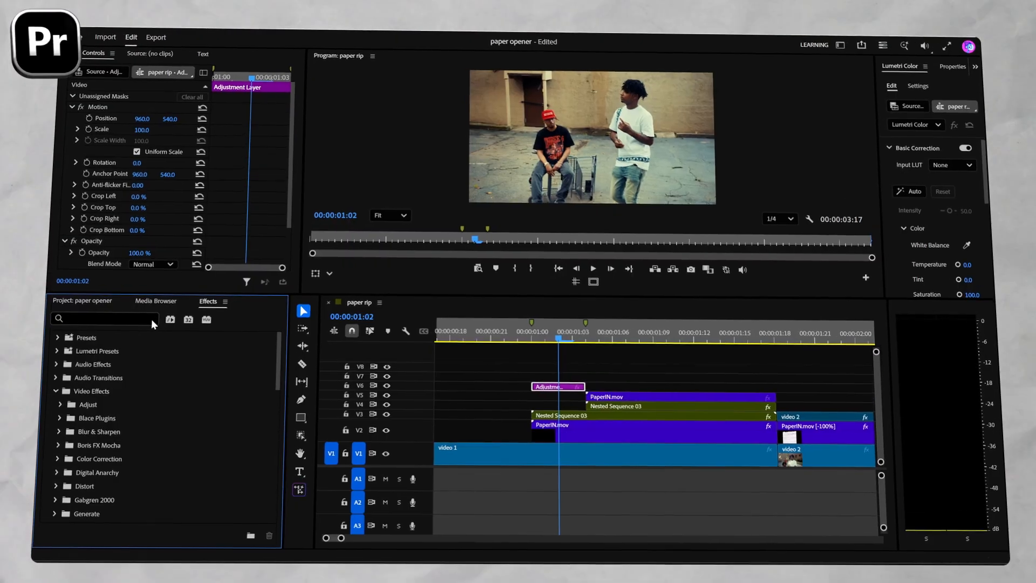
type("bright")
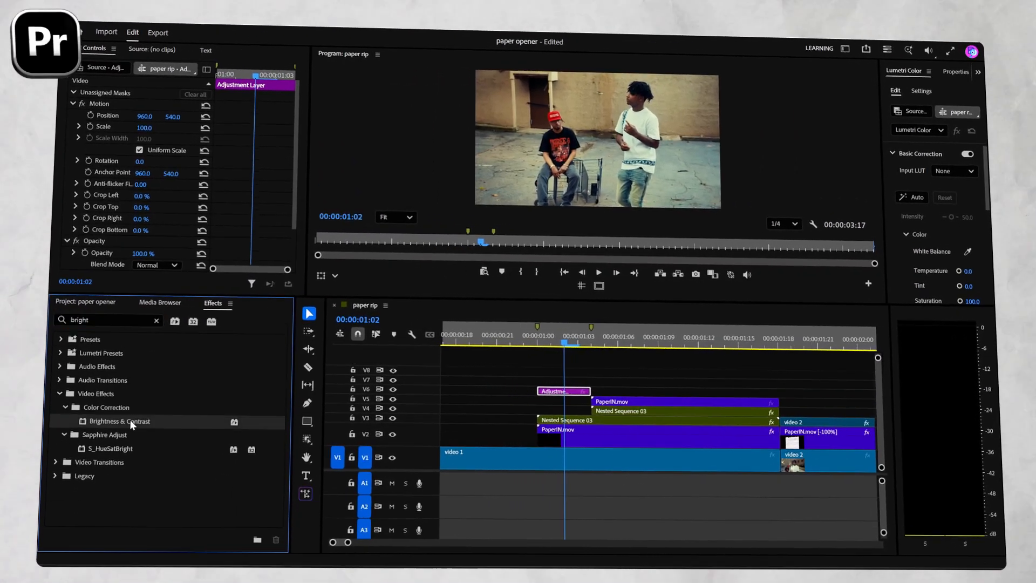
left_click_drag(131, 425, 562, 390)
scroll(84, 274, "down", 5)
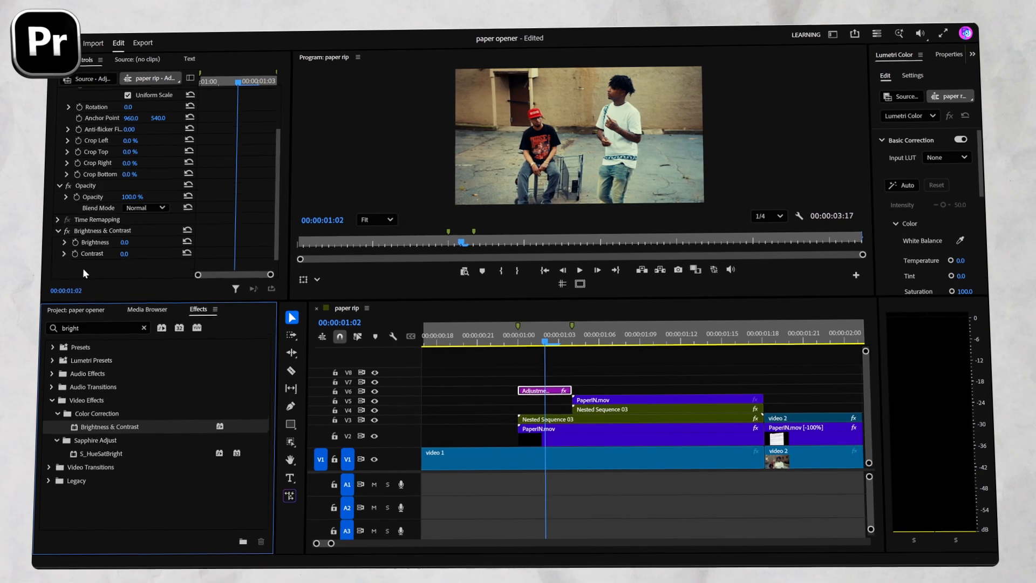
Add starting keyframes for Brightness and Contrast at 00:00:01:00 on the adjustment layer.
left_click_drag(543, 341, 517, 336)
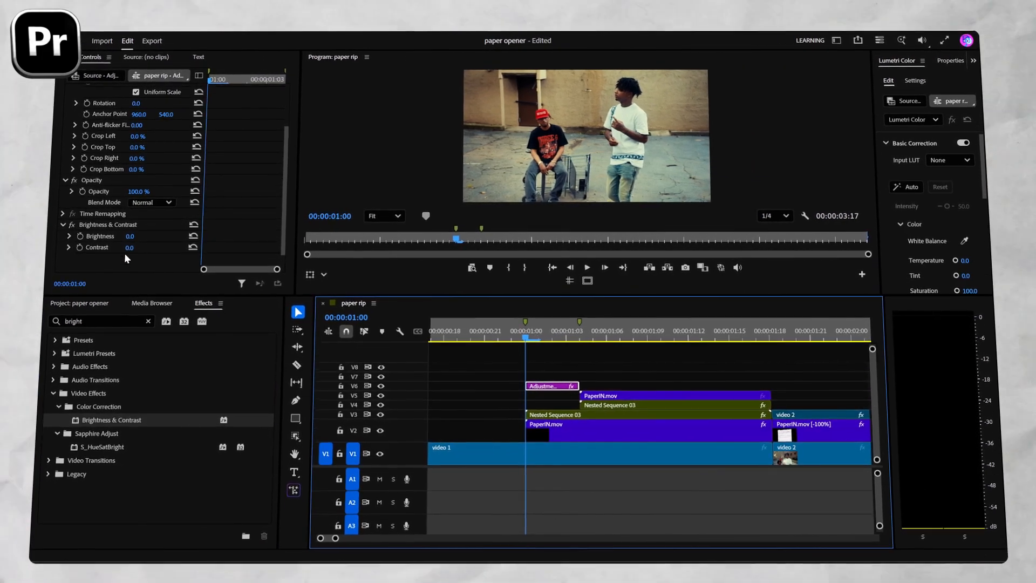
left_click(80, 236)
left_click(77, 247)
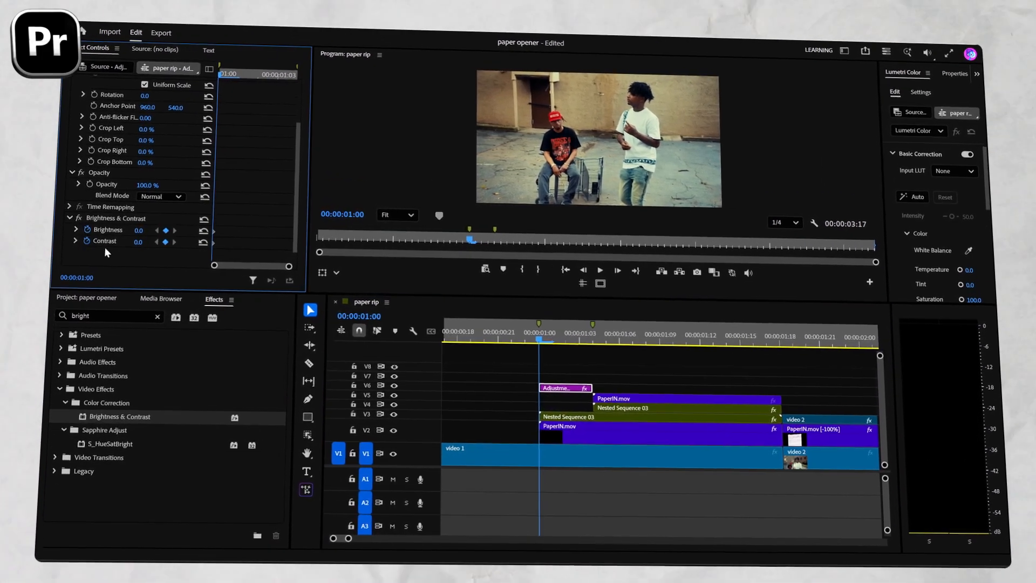
Keyframe the adjustment layer's Brightness and Contrast to 60 at 00:00:01:02 and reset both to 0 at 00:00:01:04.
left_click_drag(549, 338, 573, 337)
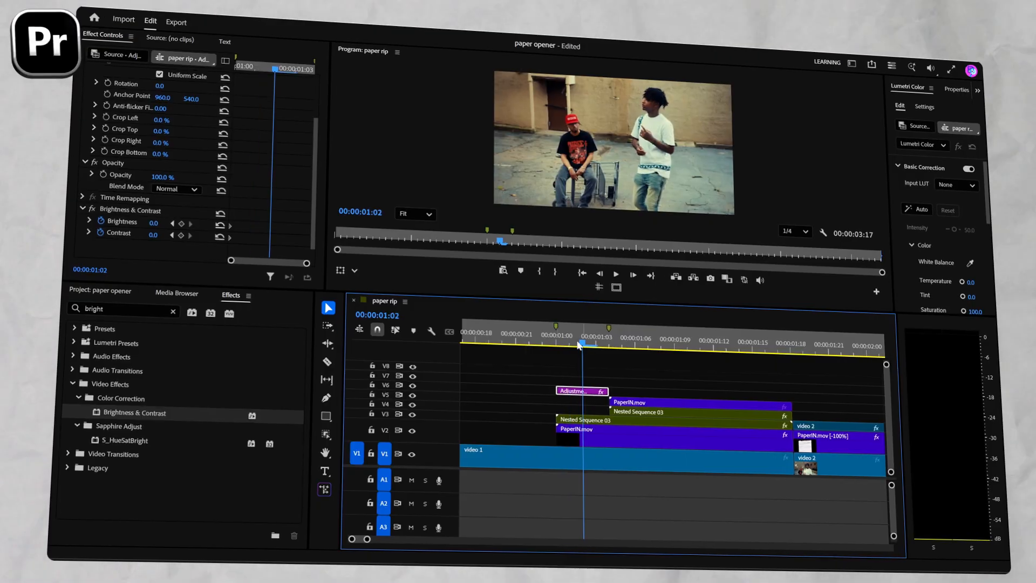
left_click(151, 225)
type("60")
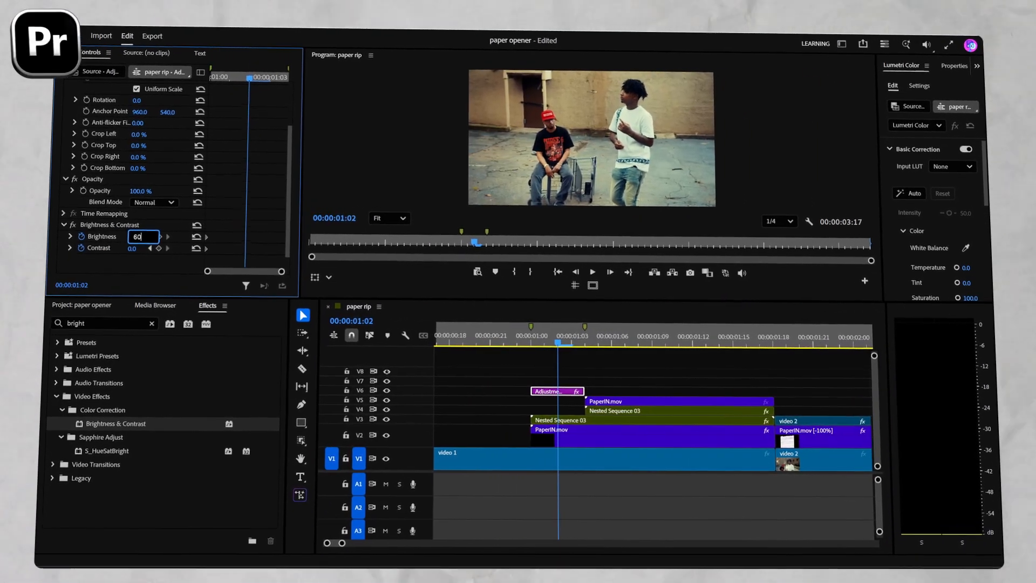
key("Return")
left_click(127, 252)
type("60")
key("Return")
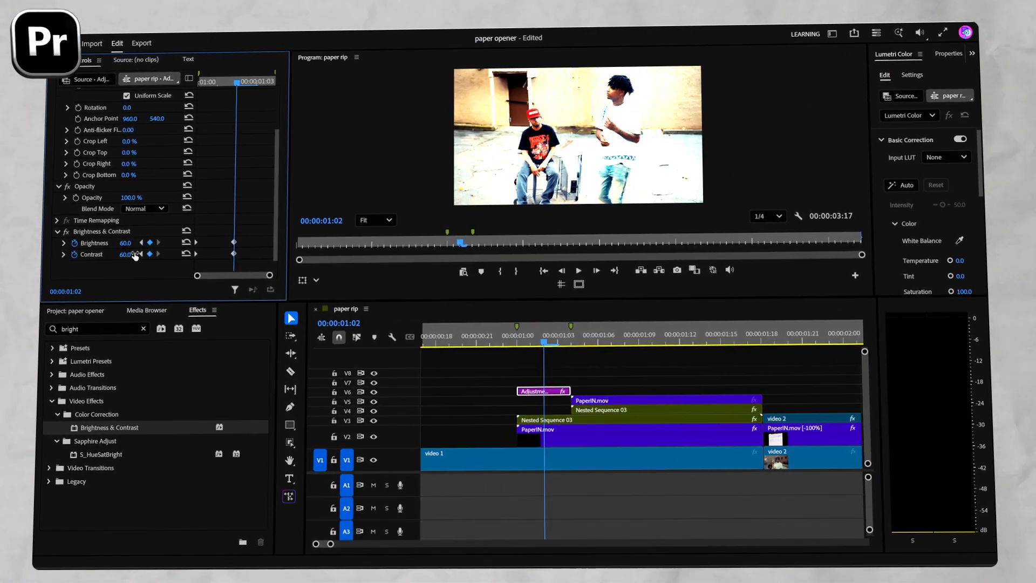
left_click_drag(546, 341, 570, 346)
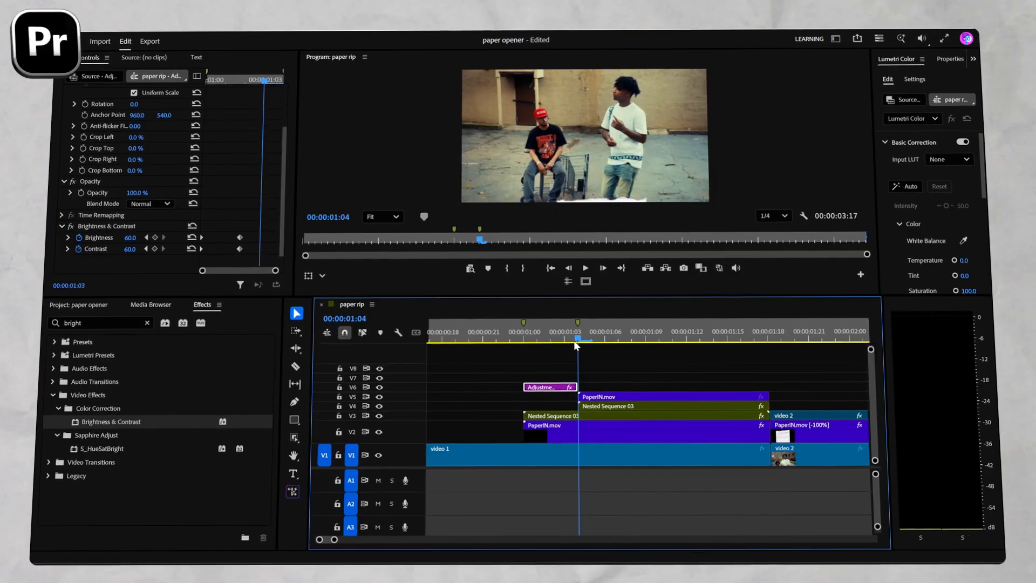
left_click(194, 247)
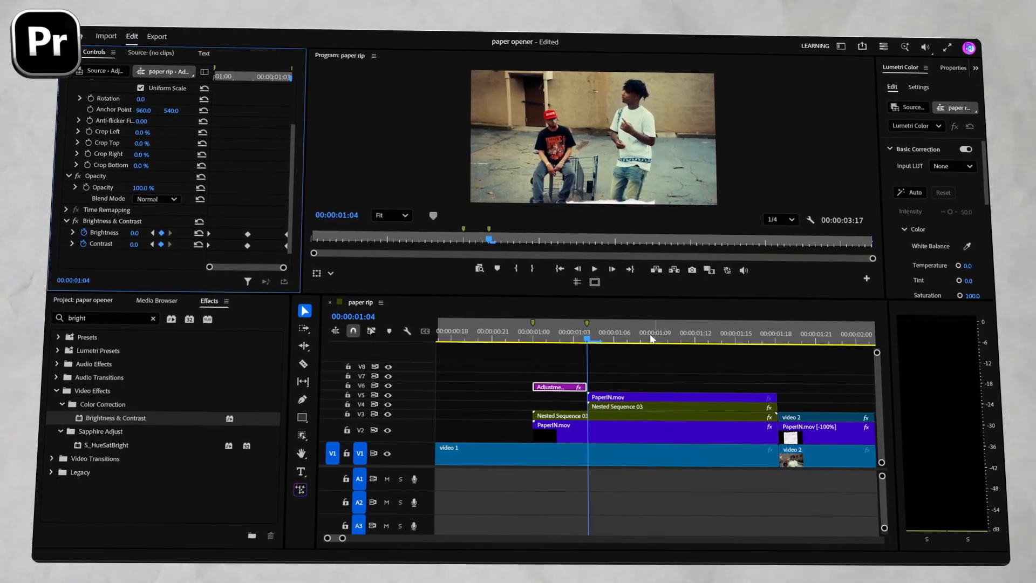
Duplicate the adjustment layer on V6 over the cut between video 1 and video 2, and play back the flashes.
key("minus")
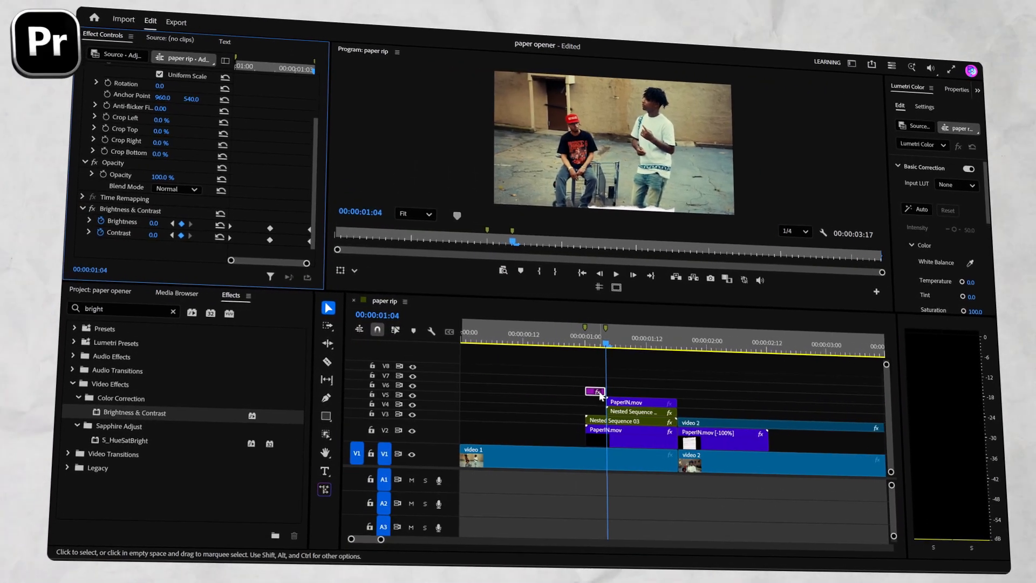
left_click_drag(596, 391, 660, 392)
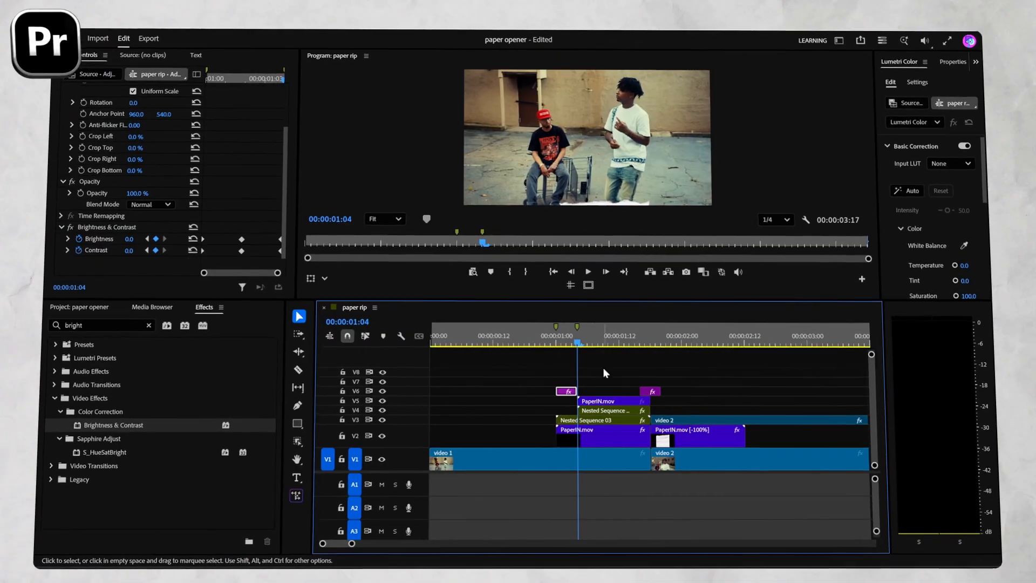
left_click_drag(564, 343, 537, 342)
key("space")
left_click(555, 341)
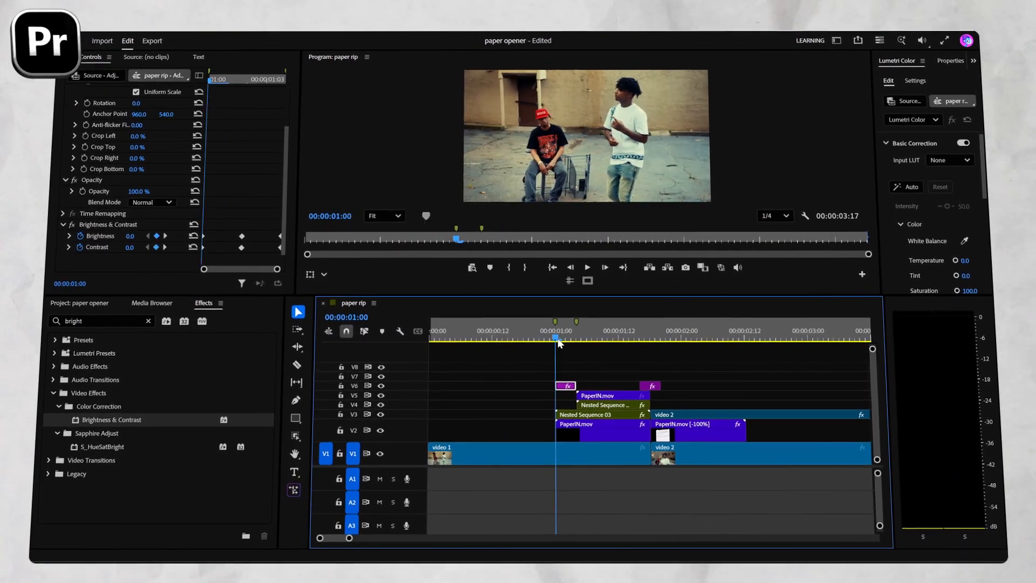
Find the Tint effect and apply it to the first PaperIN.mov clip on V2.
left_click(572, 430)
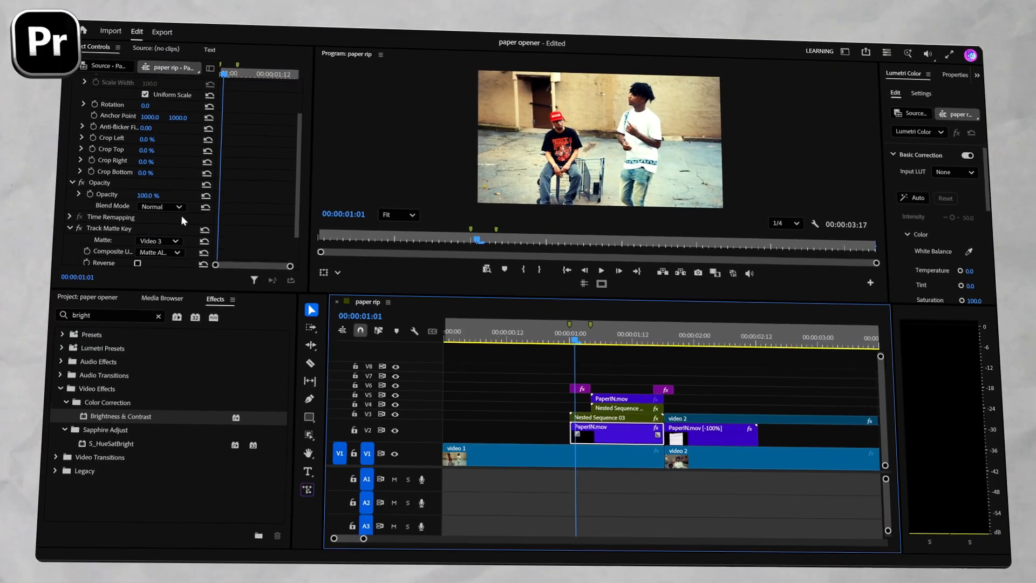
left_click(163, 314)
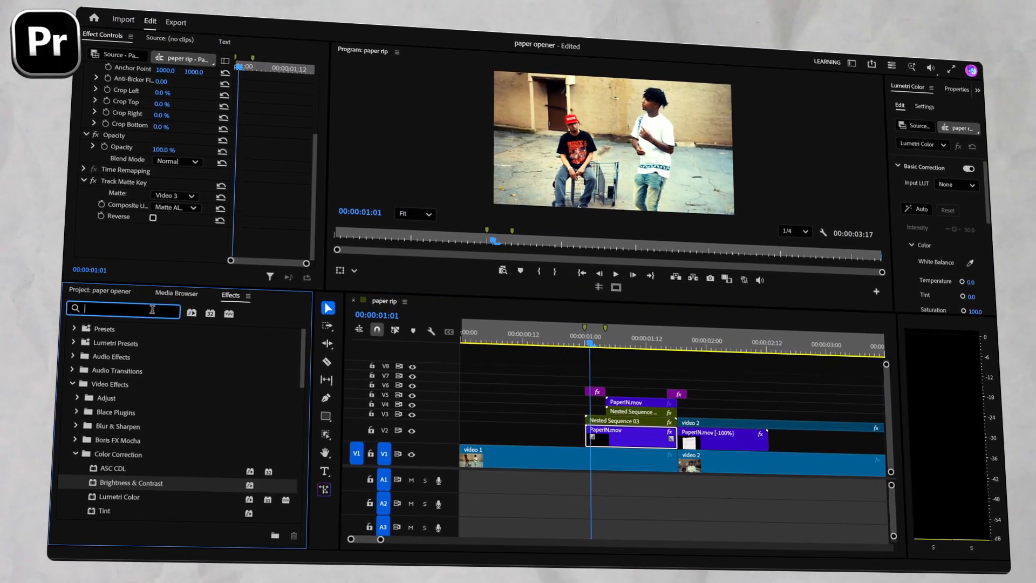
type("tint")
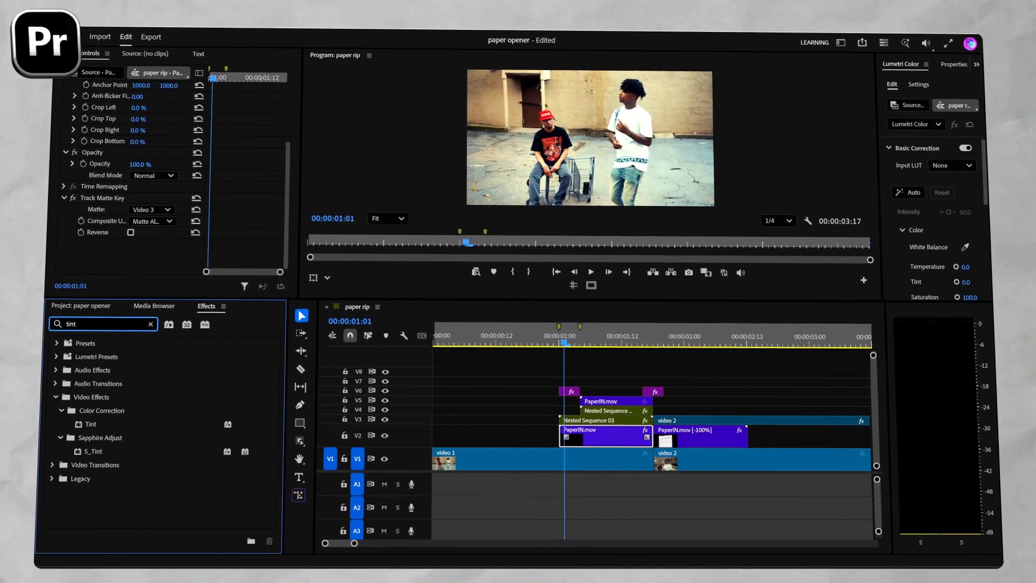
left_click_drag(85, 422, 557, 435)
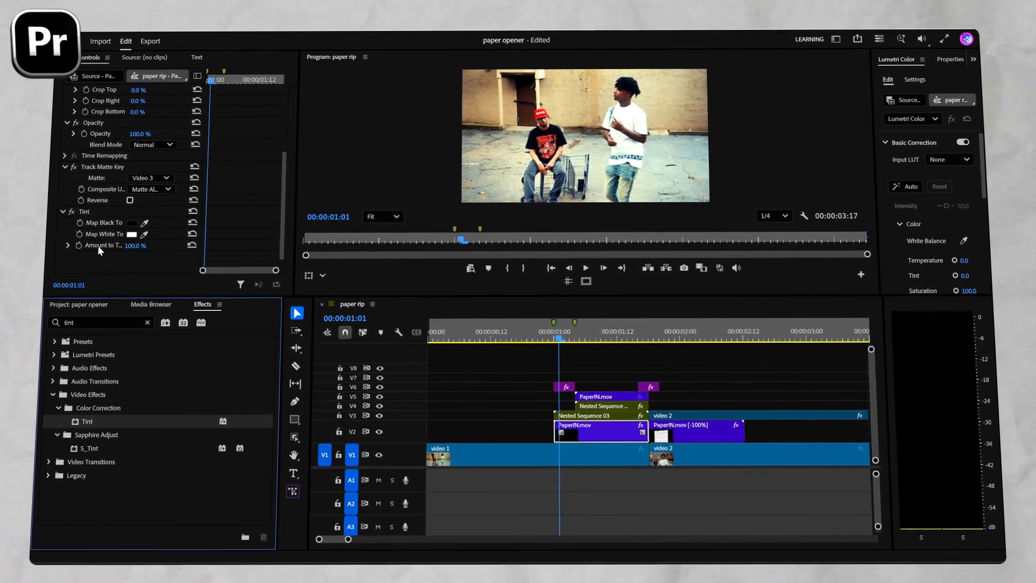
Set the Tint effect's Map White To color to light purple DCC7FF.
left_click(131, 234)
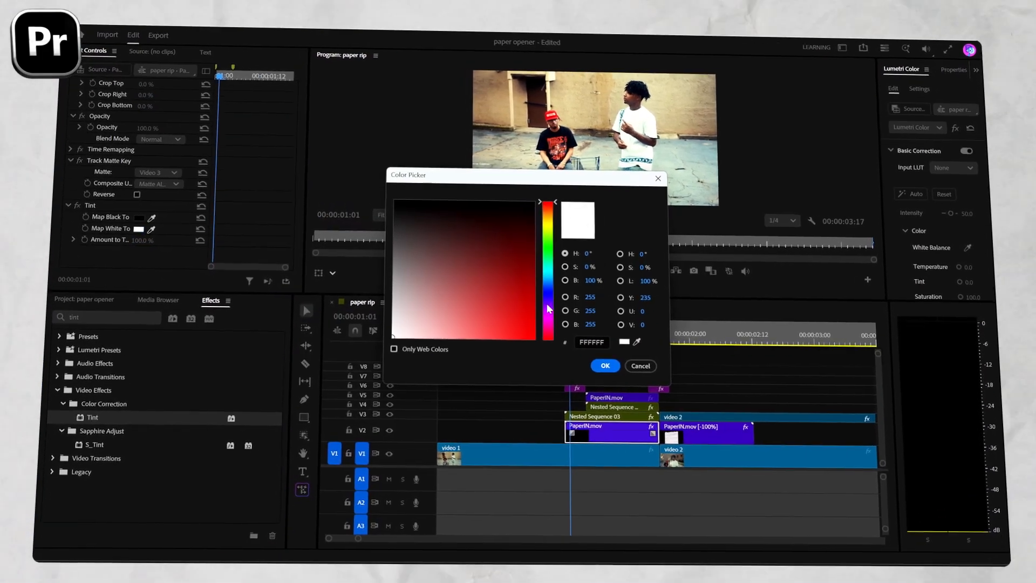
left_click_drag(551, 288, 568, 309)
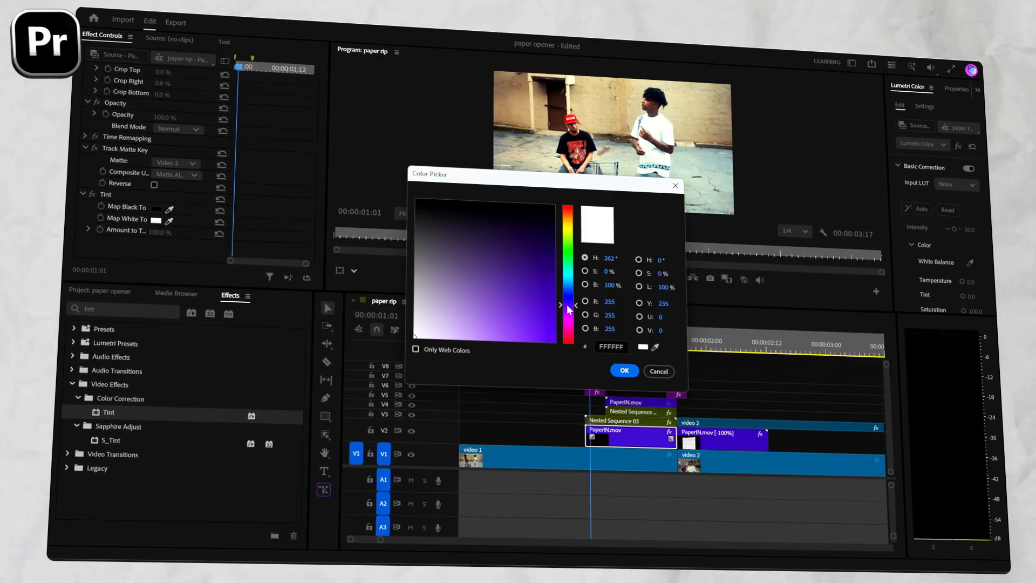
left_click_drag(499, 319, 446, 338)
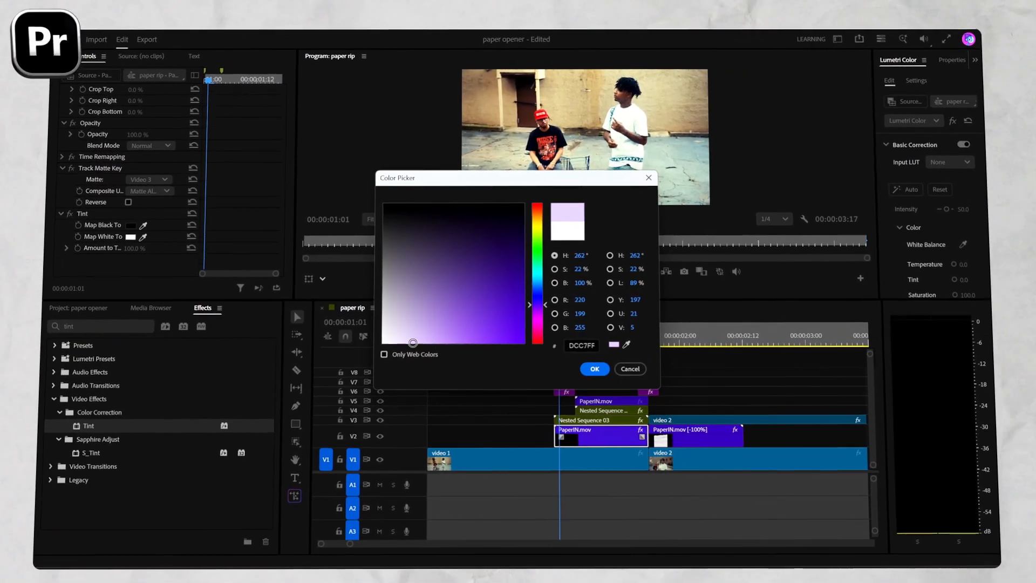
left_click(594, 368)
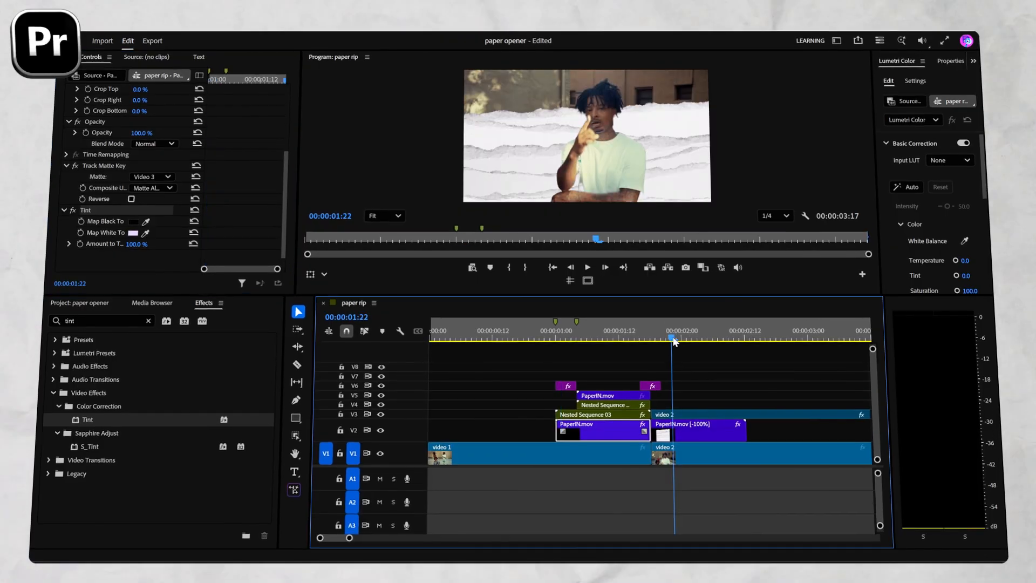
Copy the light purple Tint effect onto the reversed PaperIN.mov clip on V2 and play back the transition.
left_click(679, 432)
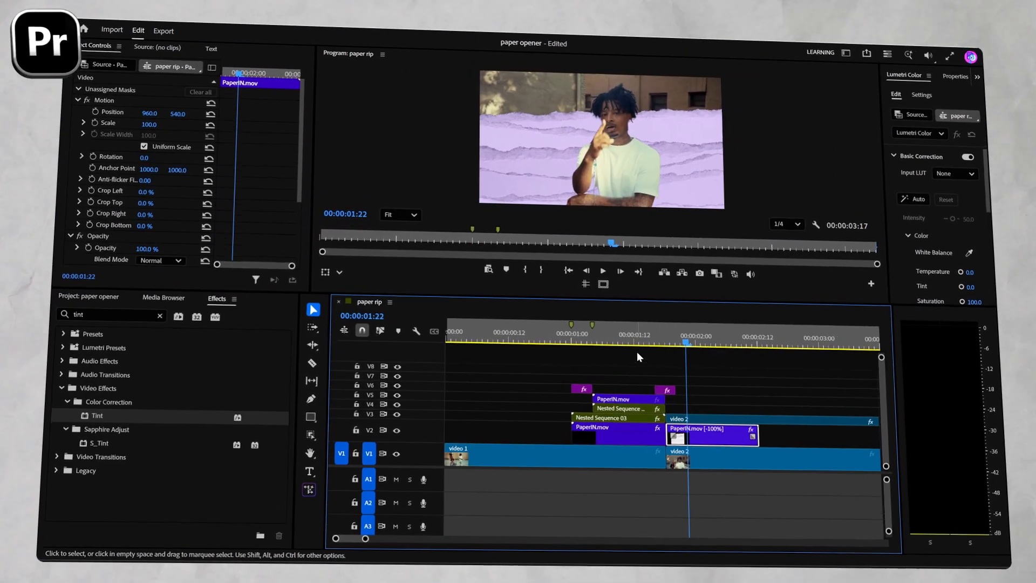
left_click(521, 336)
key("space")
key("minus")
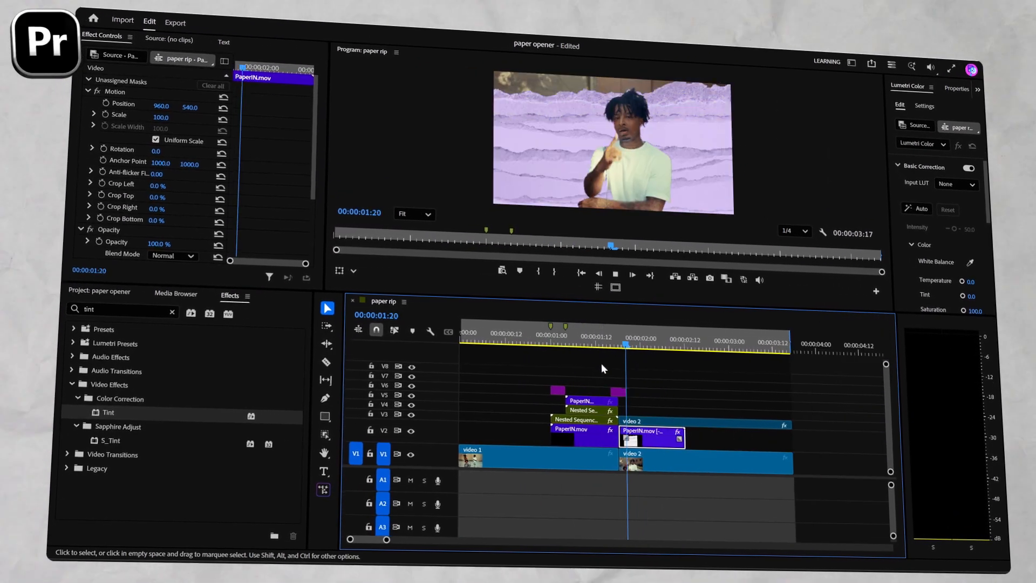
left_click(495, 337)
key("space")
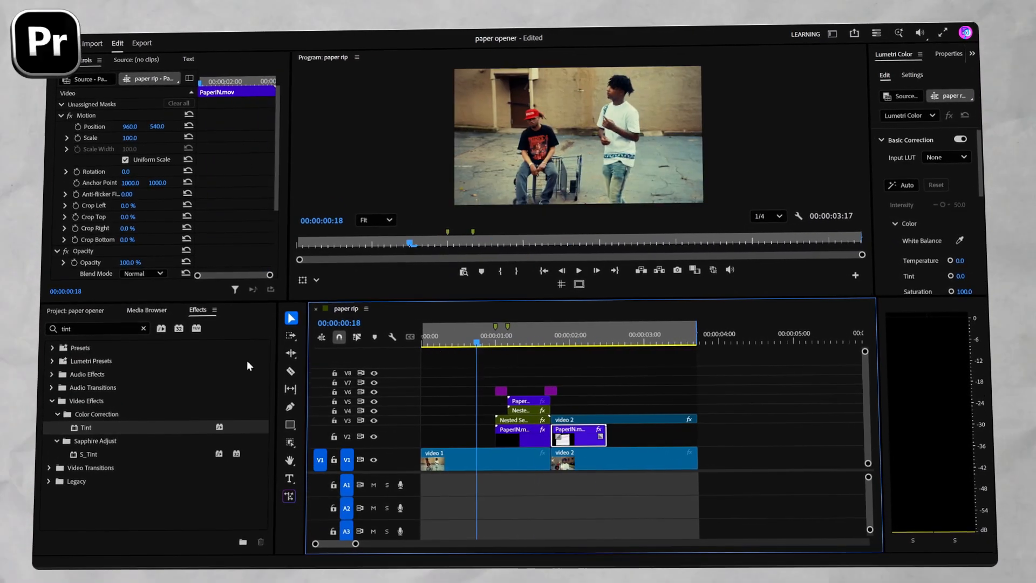
Place Rust Texture.mp4 on V7 across the whole sequence and lower its Lumetri Color saturation to 0.
left_click(102, 311)
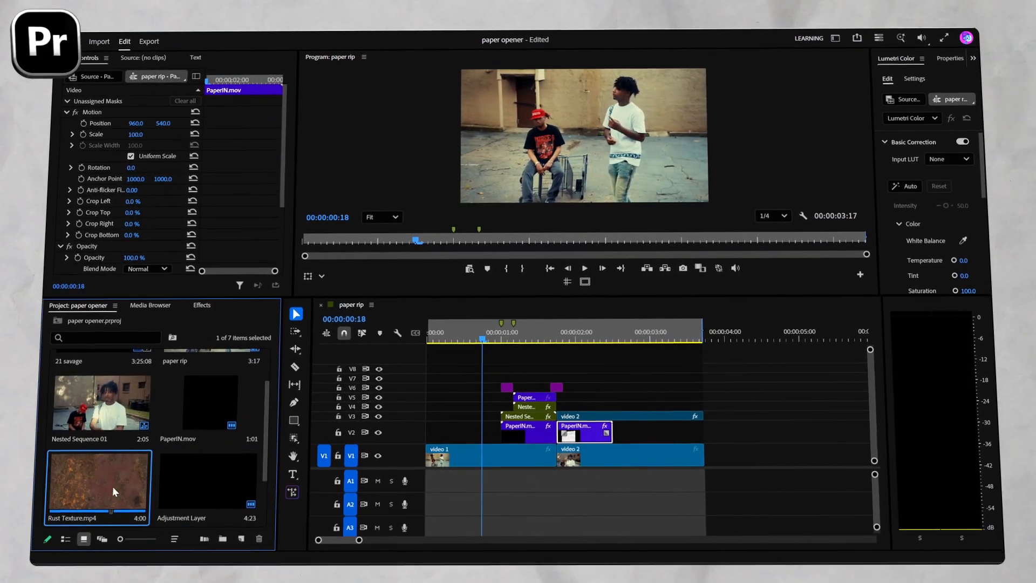
left_click_drag(112, 491, 423, 376)
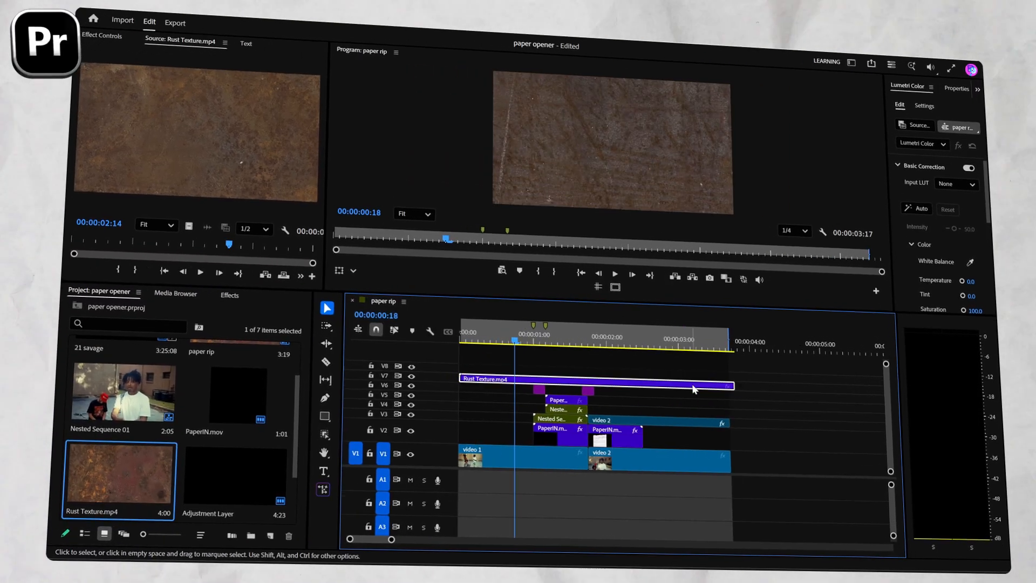
left_click_drag(925, 239, 890, 240)
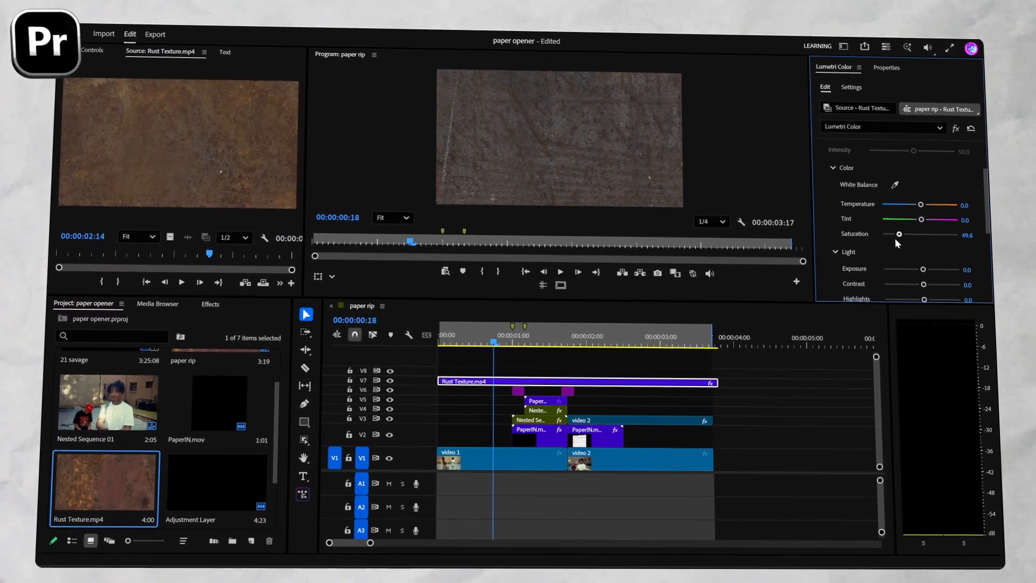
Set the Rust Texture.mp4 clip's blend mode to Soft Light and its opacity to 50%.
left_click(87, 60)
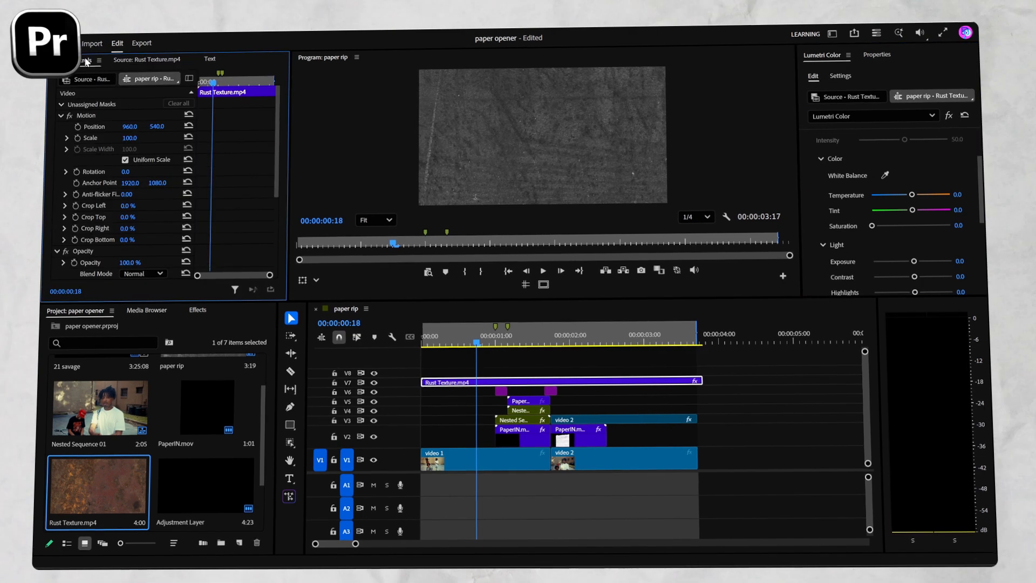
left_click(142, 247)
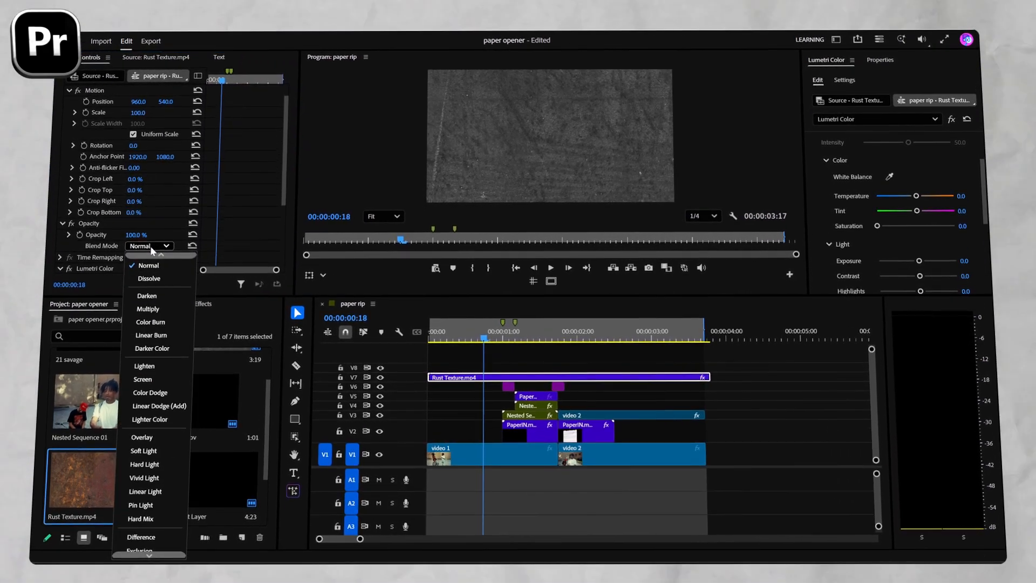
left_click(146, 451)
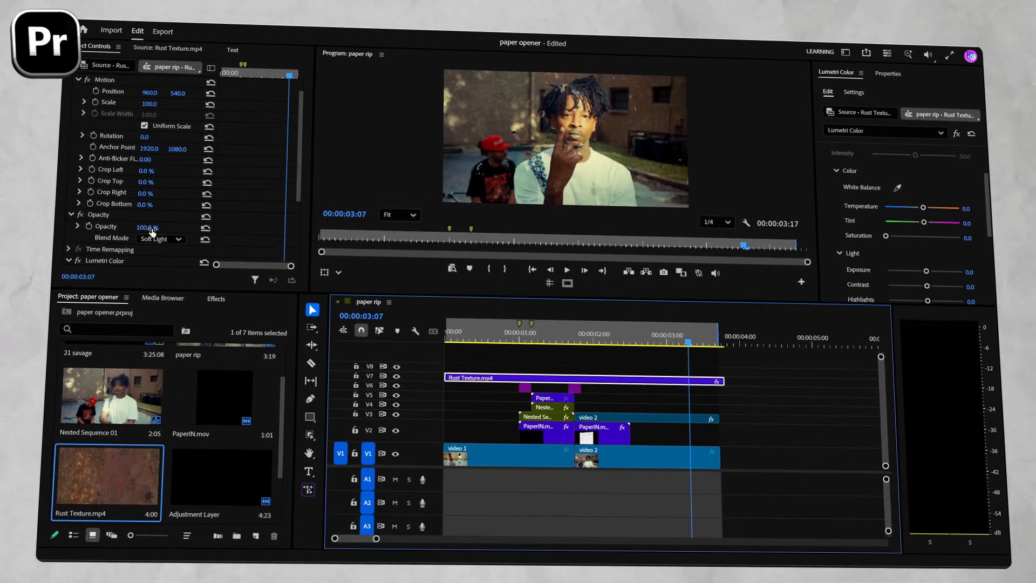
left_click(139, 233)
type("50")
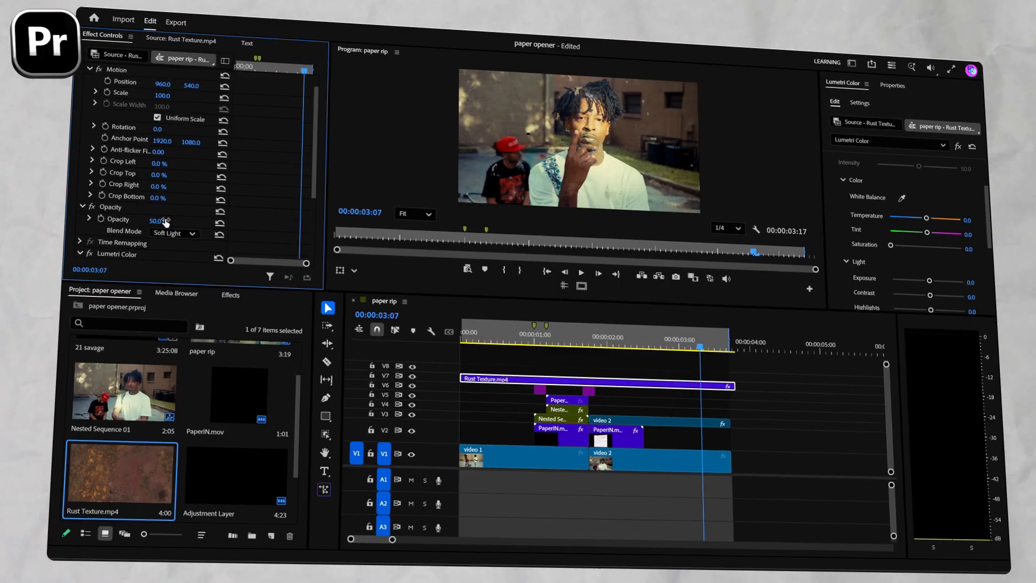
key("Return")
Play back the sequence from the start to review the textured paper-rip transition.
left_click(458, 337)
key("space")
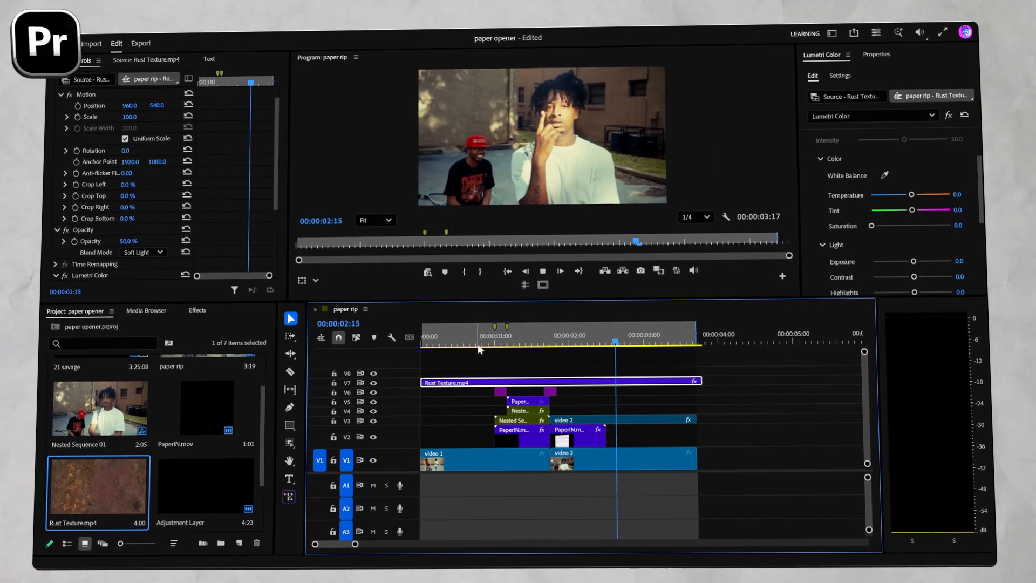
left_click_drag(521, 340, 391, 350)
key("space")
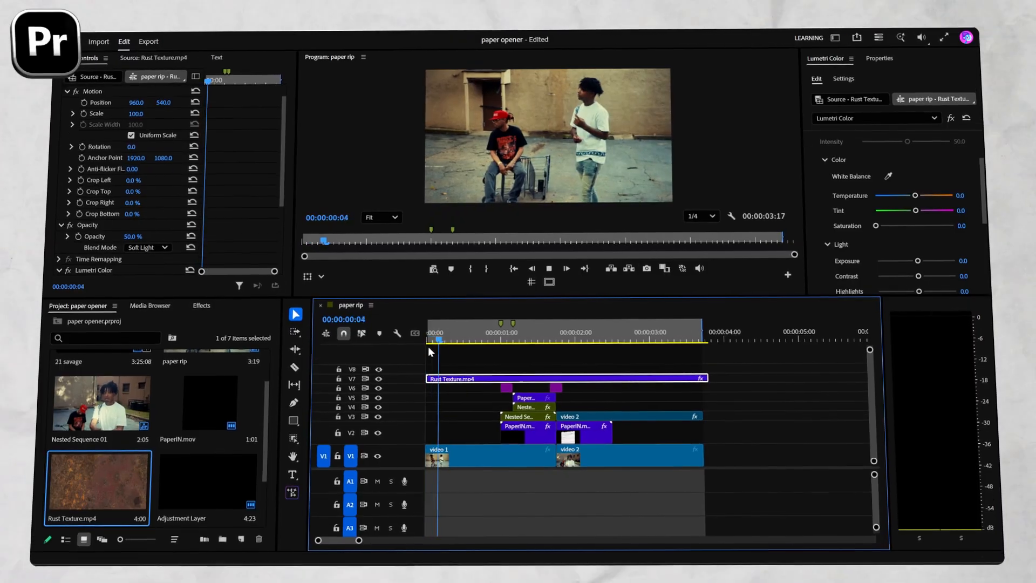